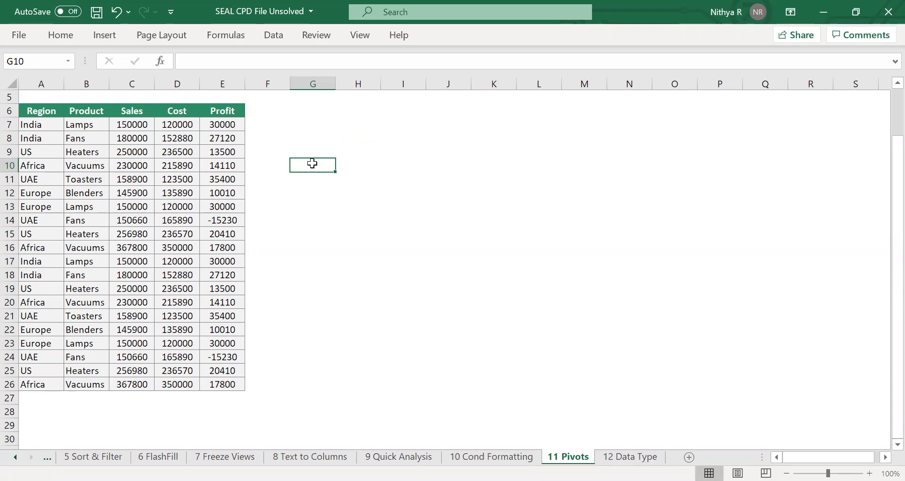
# Review the Region, Product, Sales, Cost and Profit column headers of the sales data table.
pyautogui.click(49, 120)
pyautogui.click(47, 112)
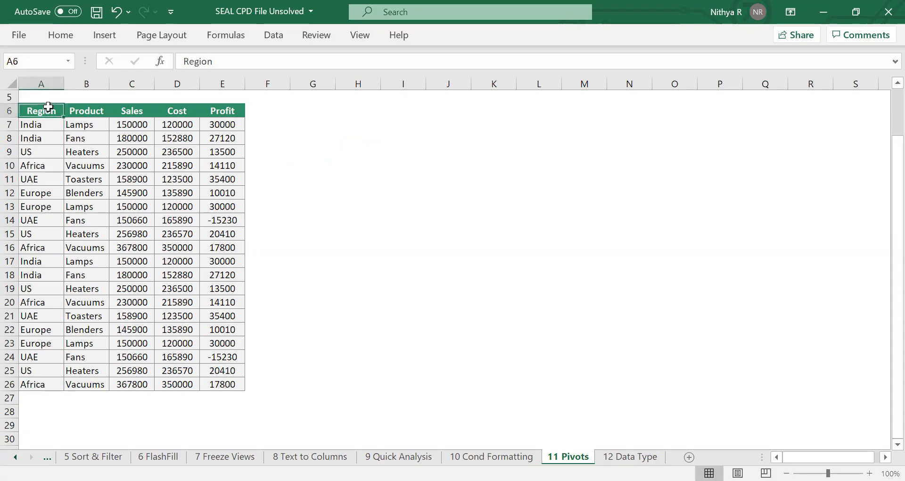
pyautogui.click(78, 113)
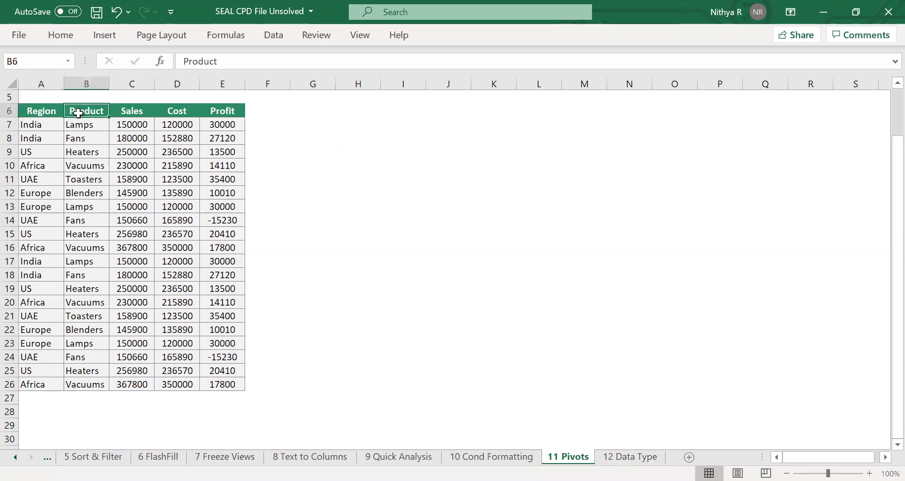
pyautogui.click(136, 114)
pyautogui.click(171, 108)
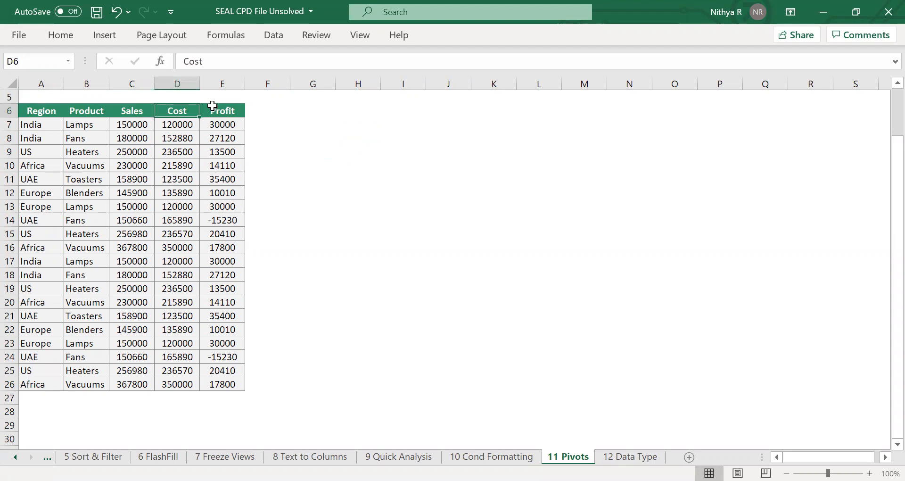
pyautogui.click(226, 107)
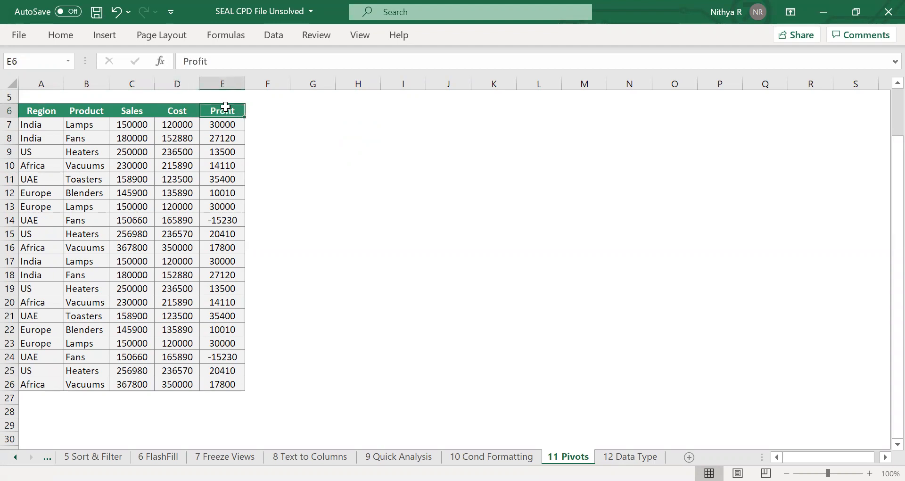
pyautogui.click(347, 135)
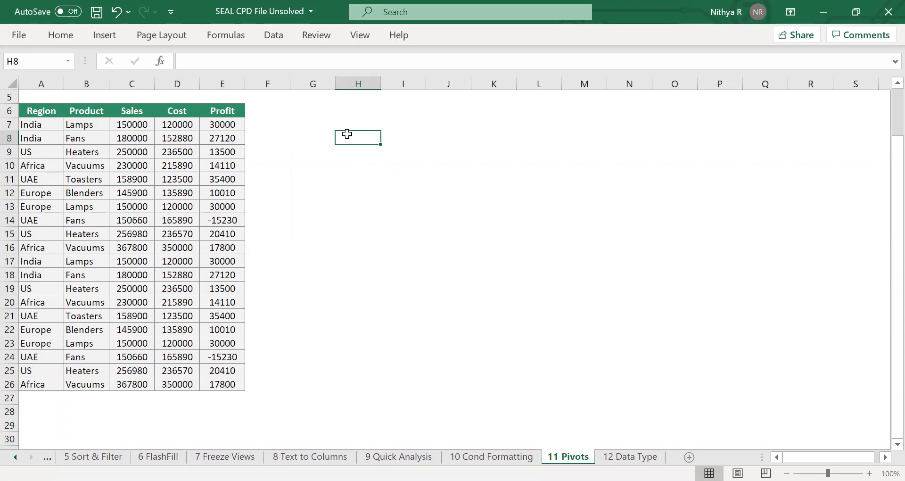
pyautogui.click(315, 141)
# Select the whole data table and insert a PivotTable from it on the existing worksheet at cell H10.
pyautogui.click(170, 163)
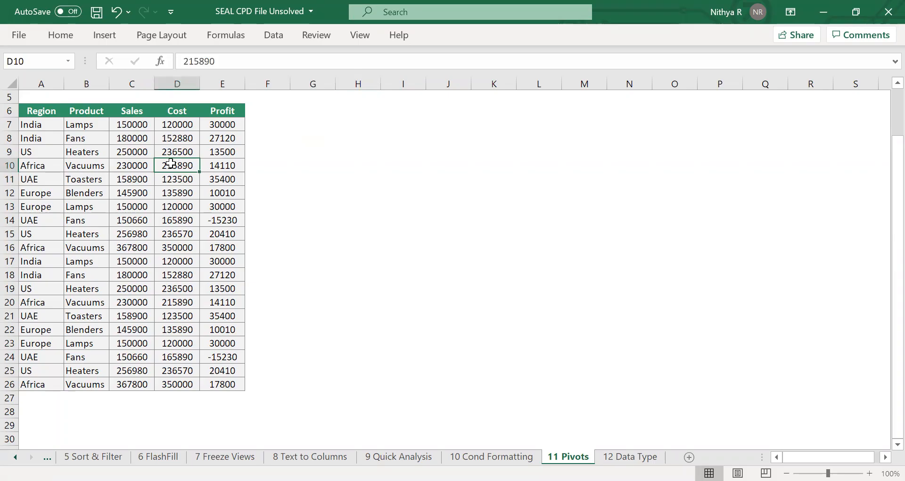
pyautogui.hotkey('ctrl', 'a')
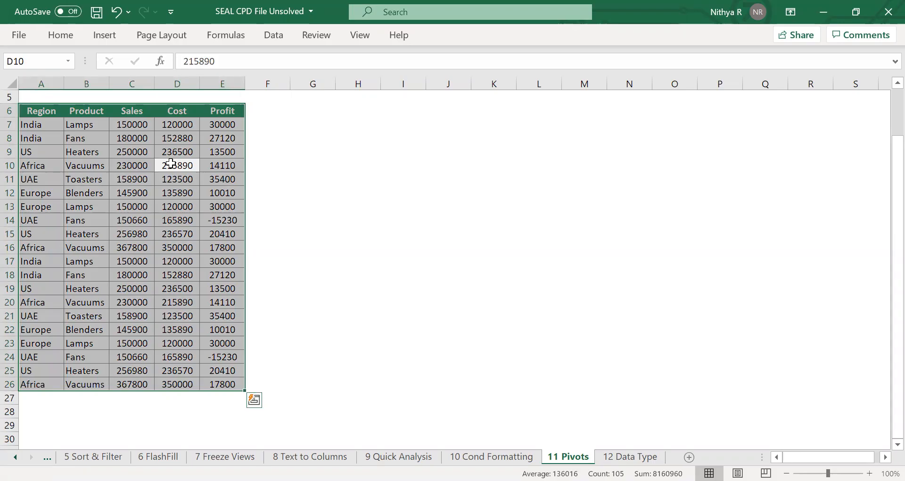
pyautogui.click(106, 36)
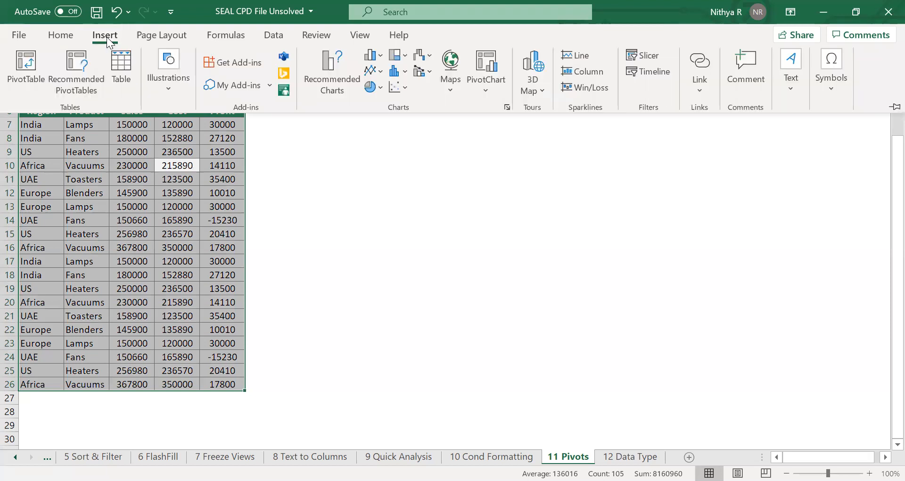
pyautogui.click(21, 74)
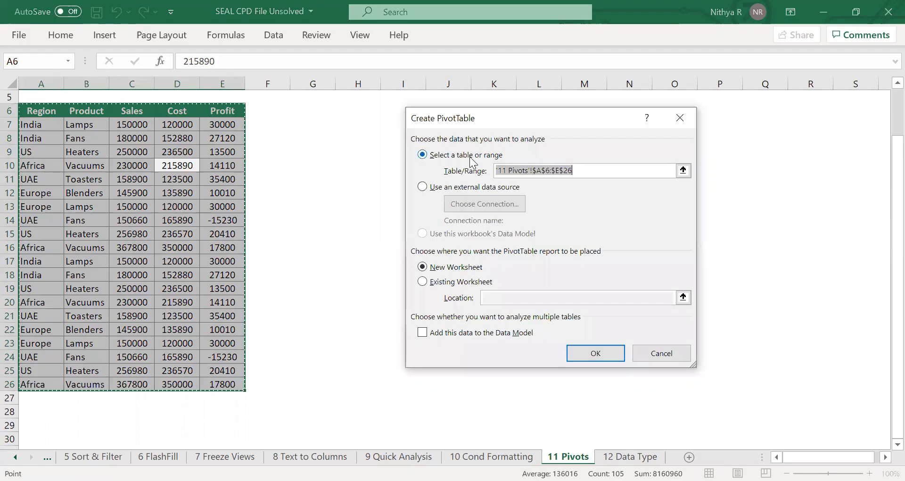
pyautogui.click(455, 282)
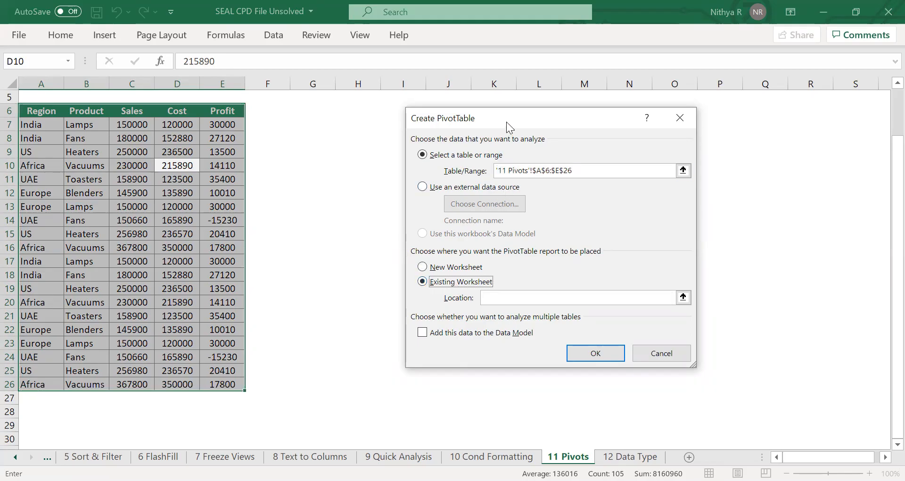
pyautogui.moveTo(506, 122); pyautogui.dragTo(381, 125)
pyautogui.click(381, 124)
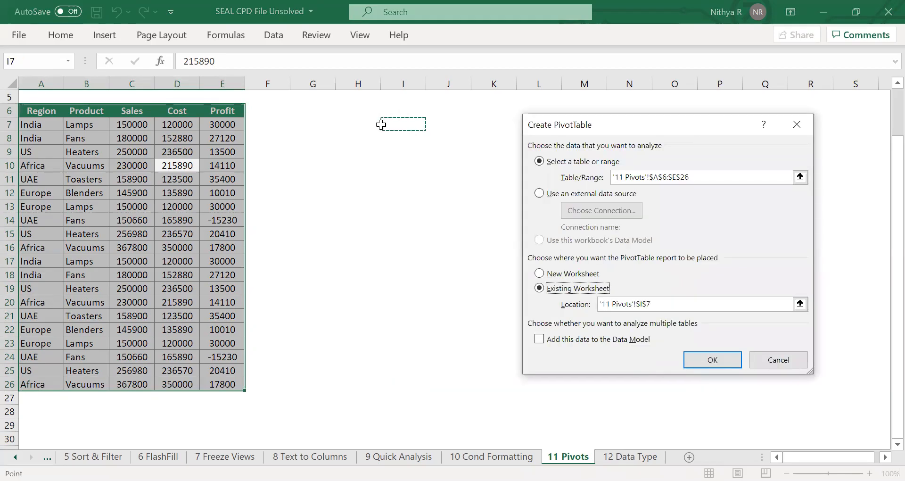
pyautogui.click(340, 124)
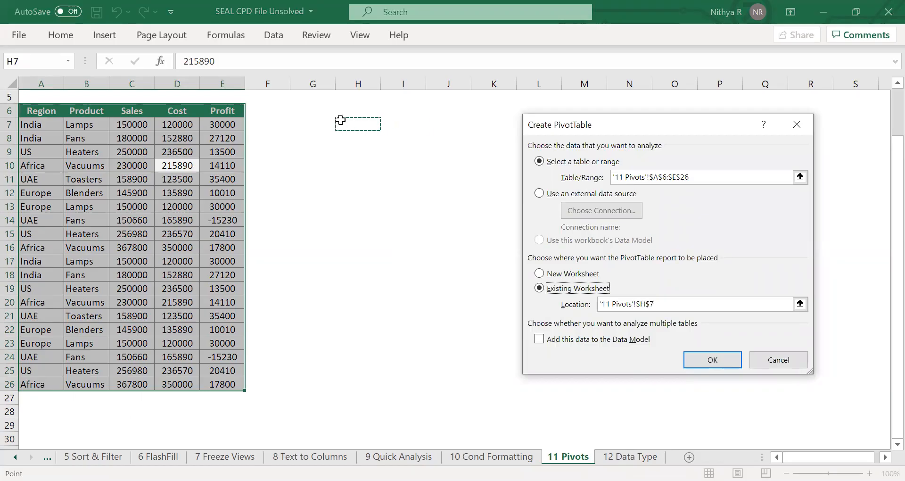
pyautogui.click(353, 160)
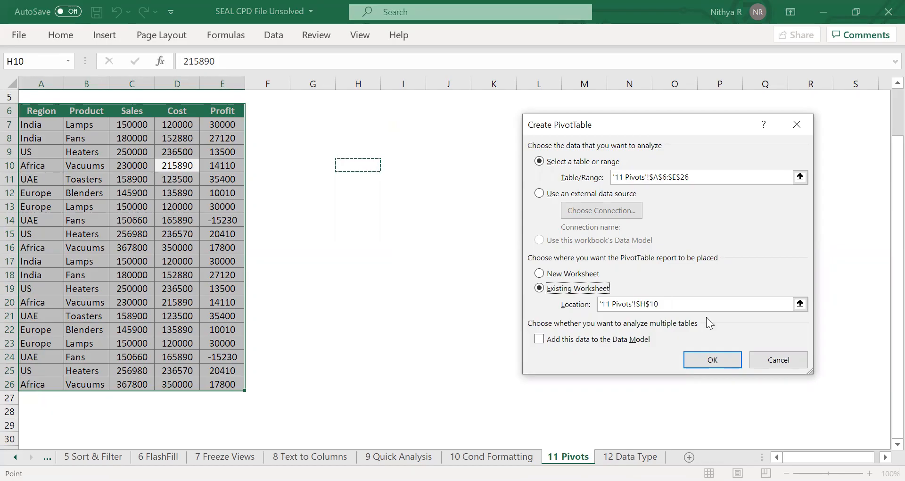
pyautogui.click(711, 362)
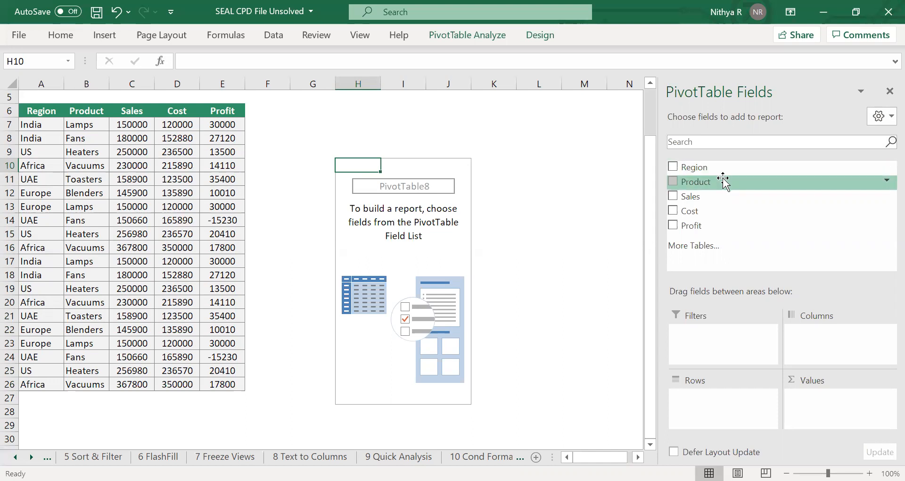
# Lay out the pivot with Product as rows, Sales as summed values and Region as columns.
pyautogui.moveTo(723, 181); pyautogui.dragTo(711, 399)
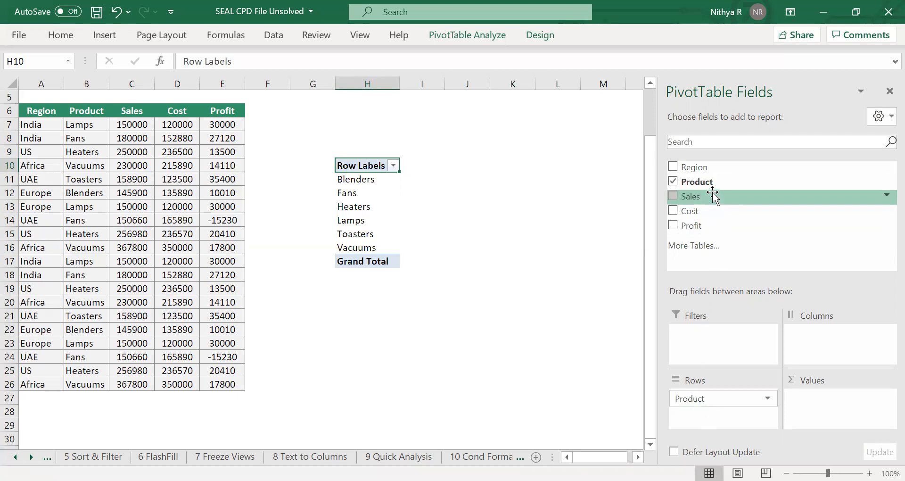
pyautogui.moveTo(713, 197); pyautogui.dragTo(825, 396)
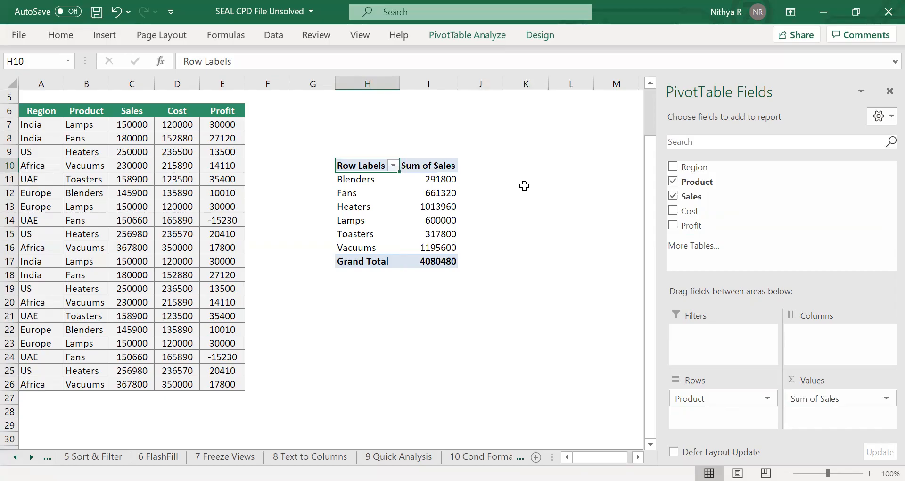
pyautogui.moveTo(691, 169); pyautogui.dragTo(823, 341)
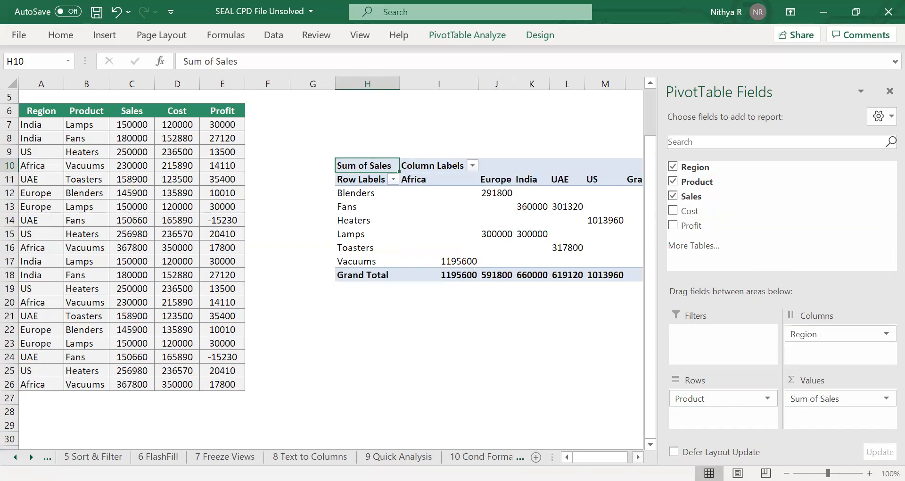
# Inspect the sales figures for individual product and region cells in the pivot table.
pyautogui.hscroll(2, 330, 264)
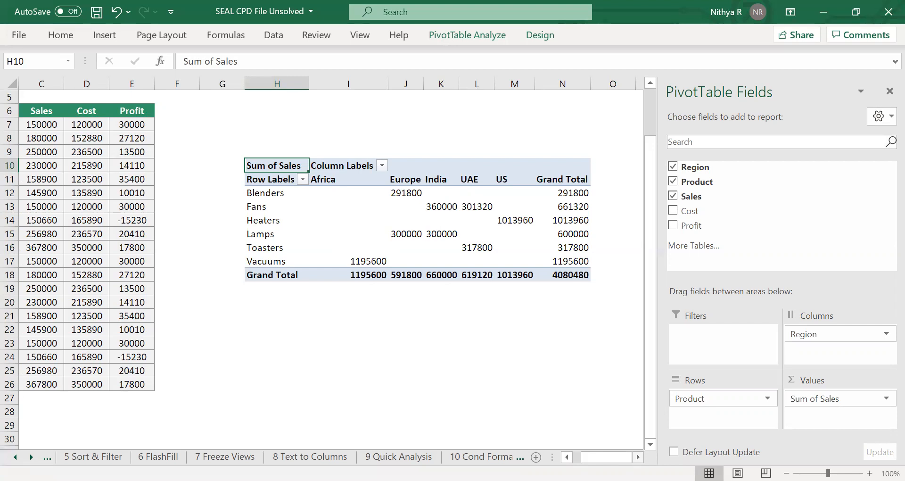
pyautogui.click(417, 193)
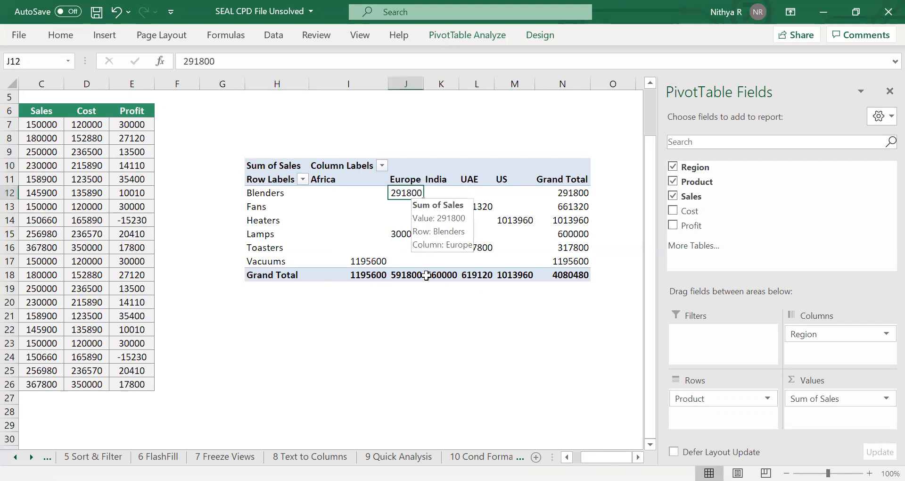
pyautogui.click(450, 207)
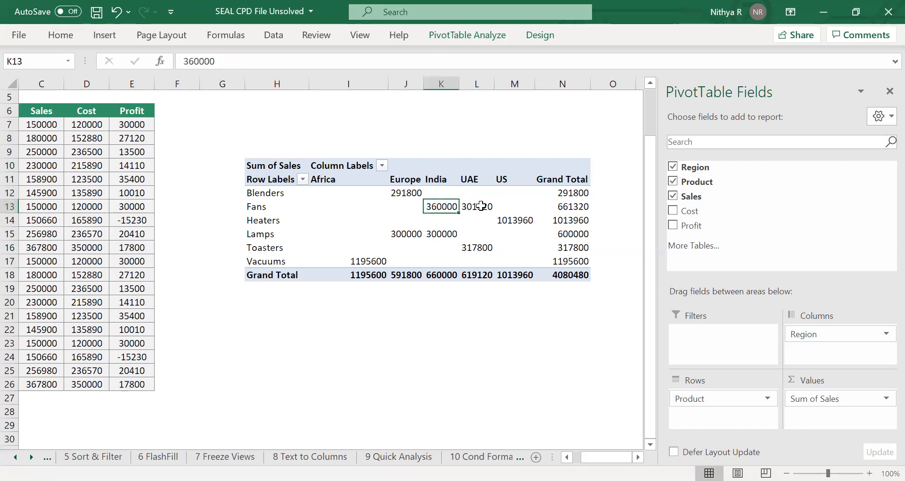
pyautogui.press('Right')
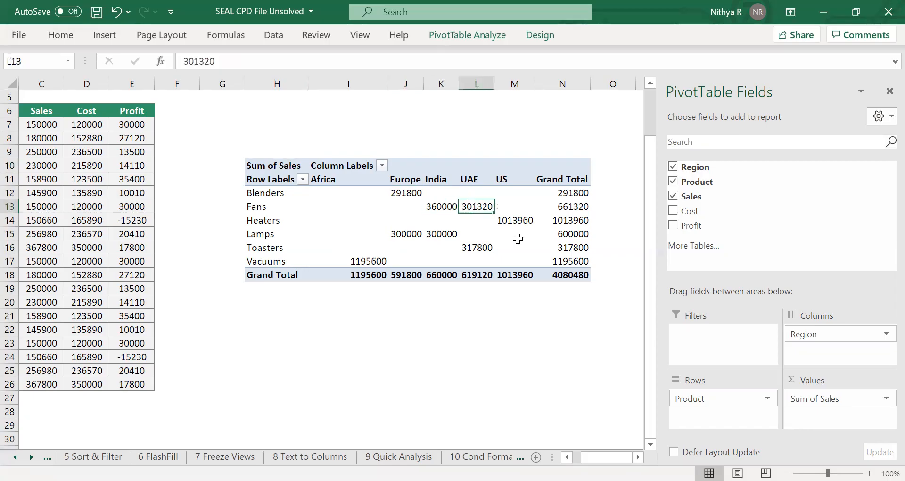
pyautogui.click(521, 218)
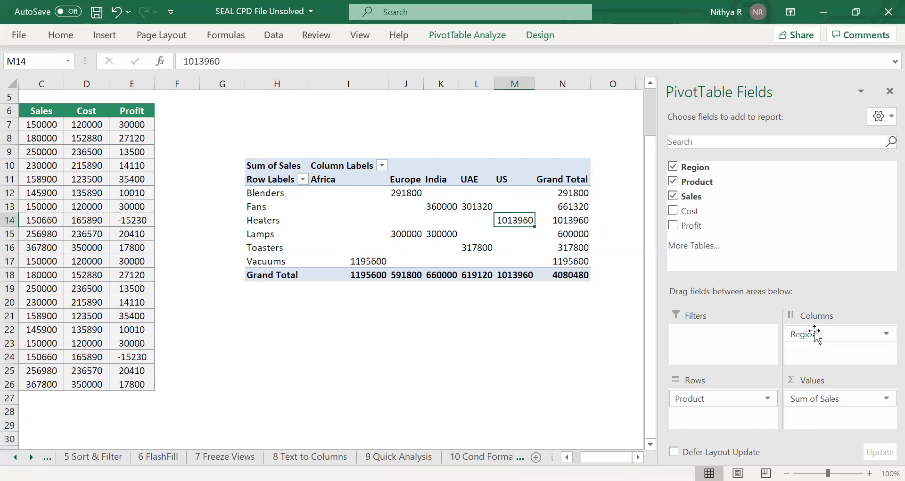
# Move Region into the report filter and add Cost and Profit as summed value fields.
pyautogui.moveTo(819, 335); pyautogui.dragTo(711, 335)
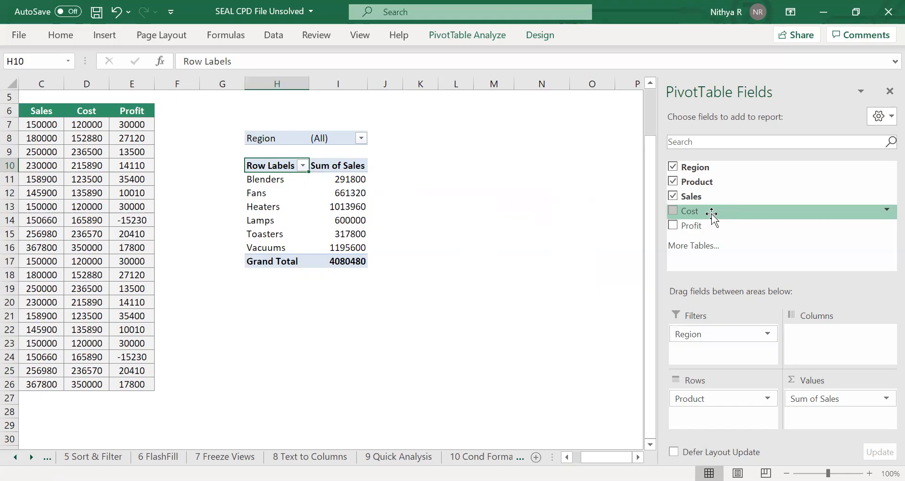
pyautogui.moveTo(712, 215); pyautogui.dragTo(815, 411)
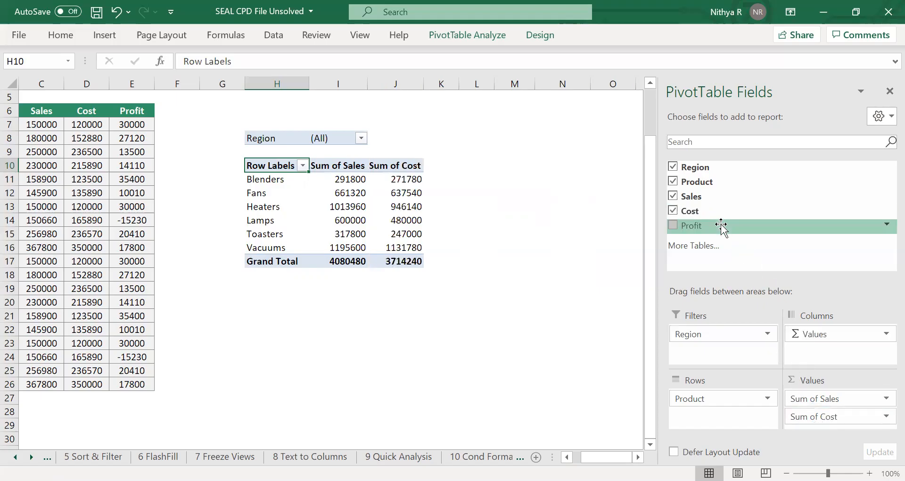
pyautogui.moveTo(721, 225); pyautogui.dragTo(805, 424)
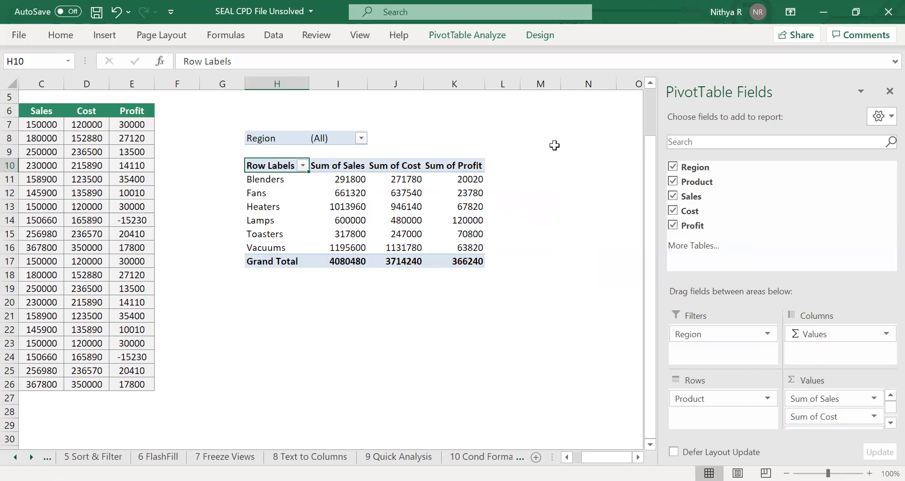
pyautogui.click(890, 91)
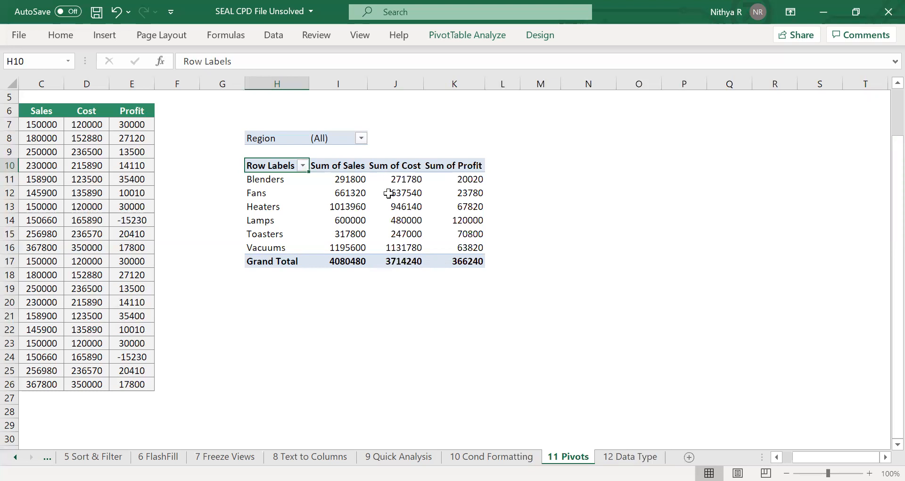
# Filter the pivot by Region to show only UAE, allowing multiple item selection.
pyautogui.click(361, 138)
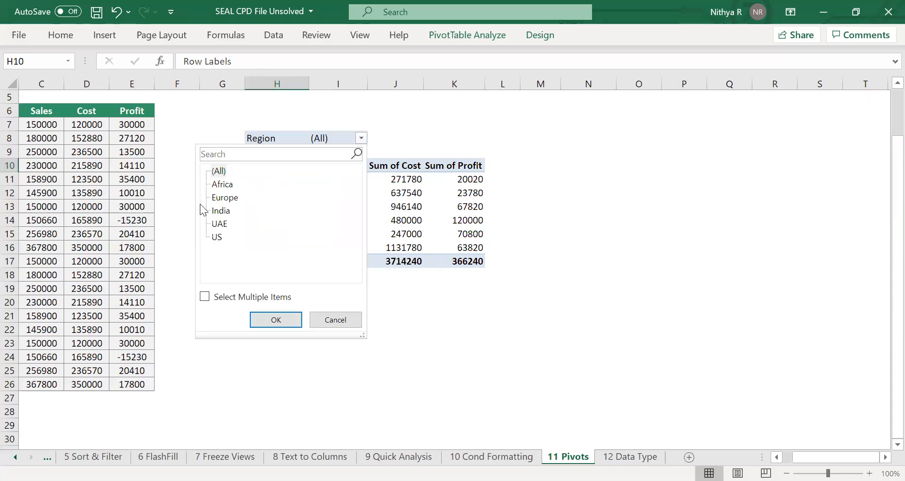
pyautogui.click(205, 296)
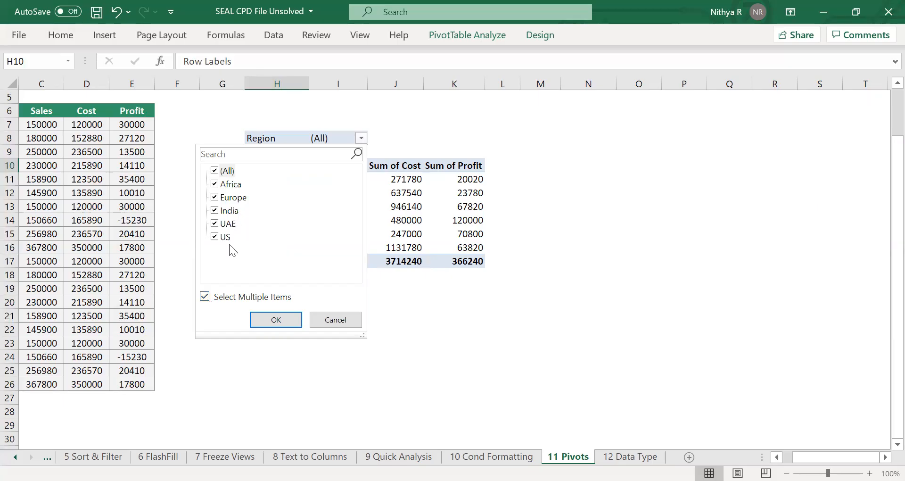
pyautogui.click(215, 172)
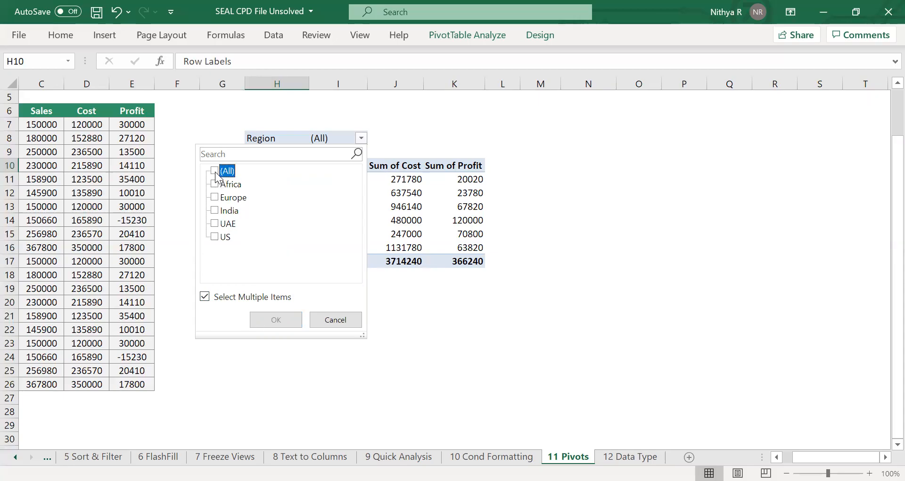
pyautogui.click(215, 223)
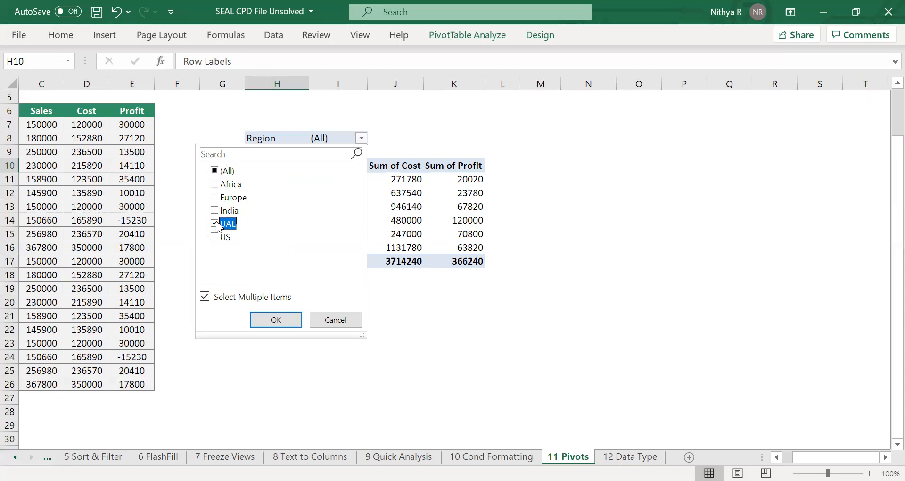
pyautogui.click(266, 318)
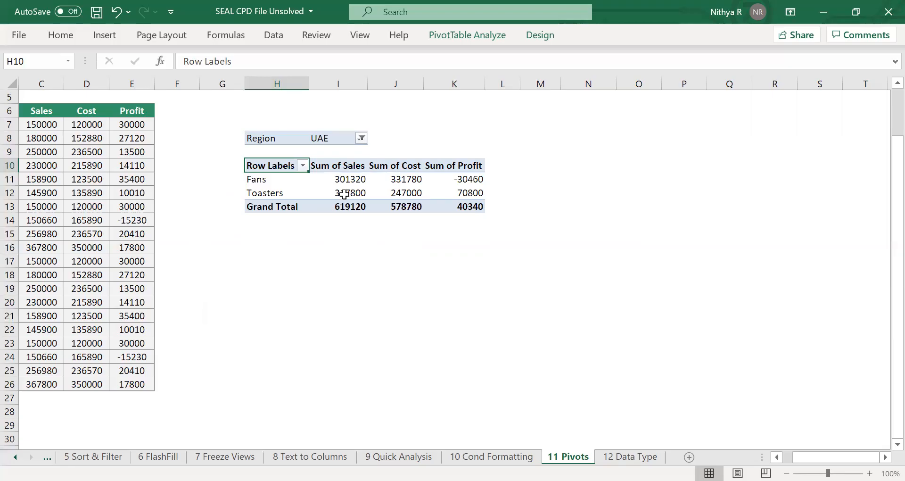
# Extend the Region filter to include India alongside UAE.
pyautogui.click(361, 138)
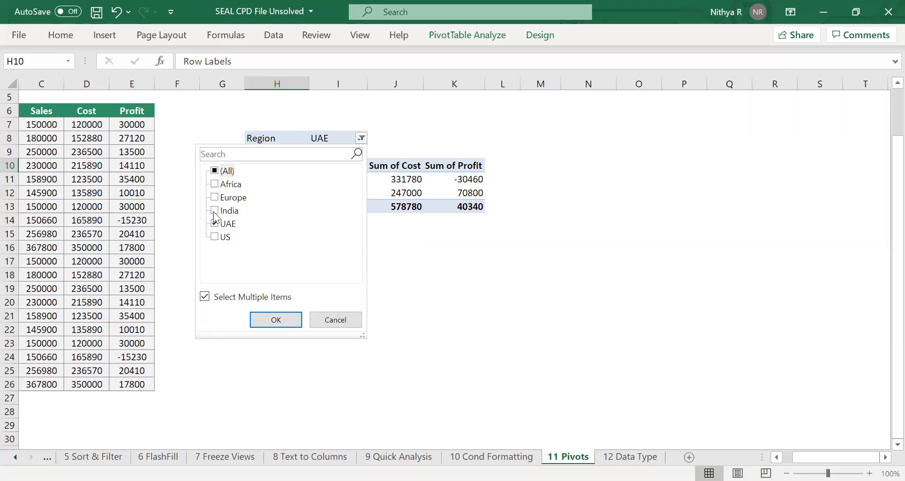
pyautogui.click(220, 212)
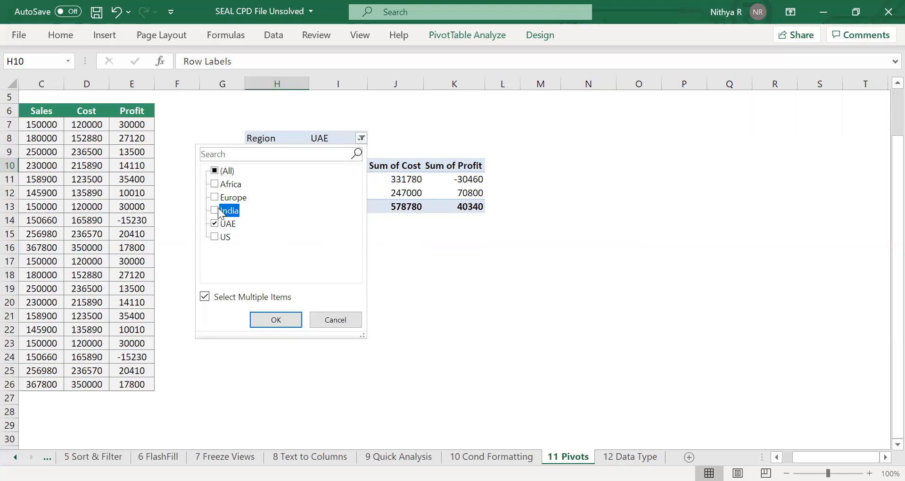
pyautogui.click(272, 322)
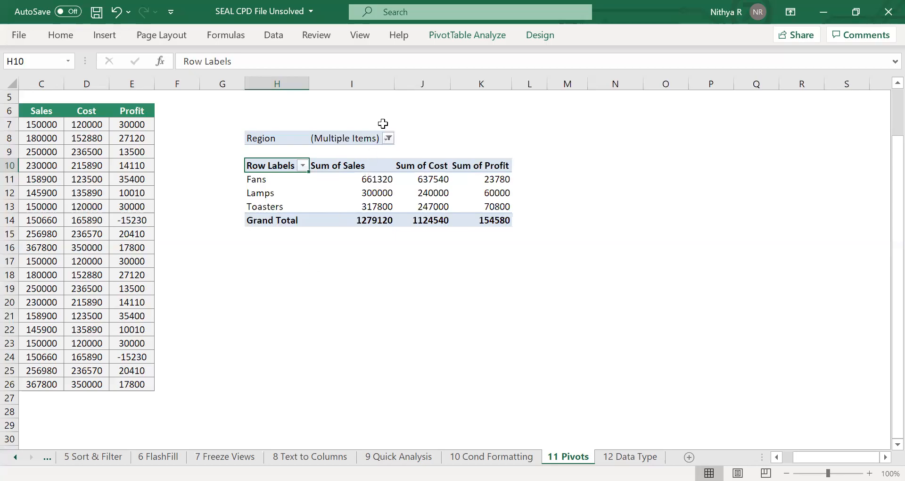
# Reset the Region filter to include all regions.
pyautogui.click(389, 138)
pyautogui.click(252, 170)
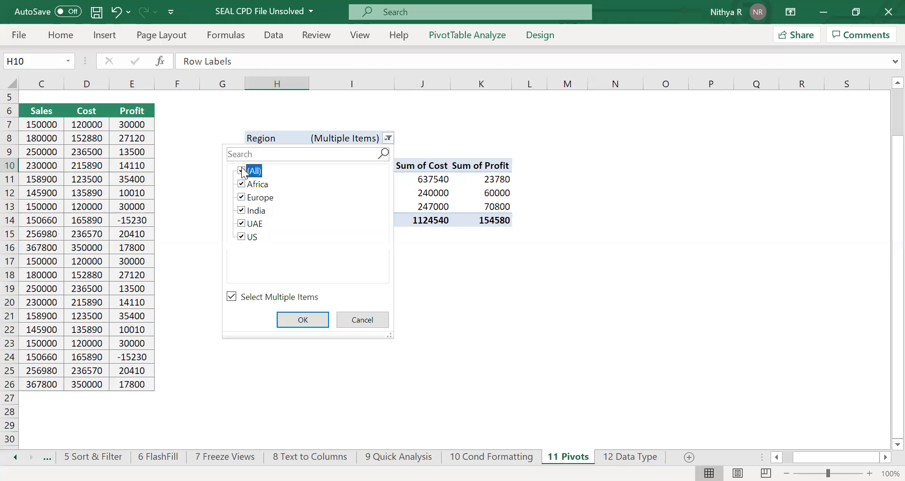
pyautogui.click(305, 320)
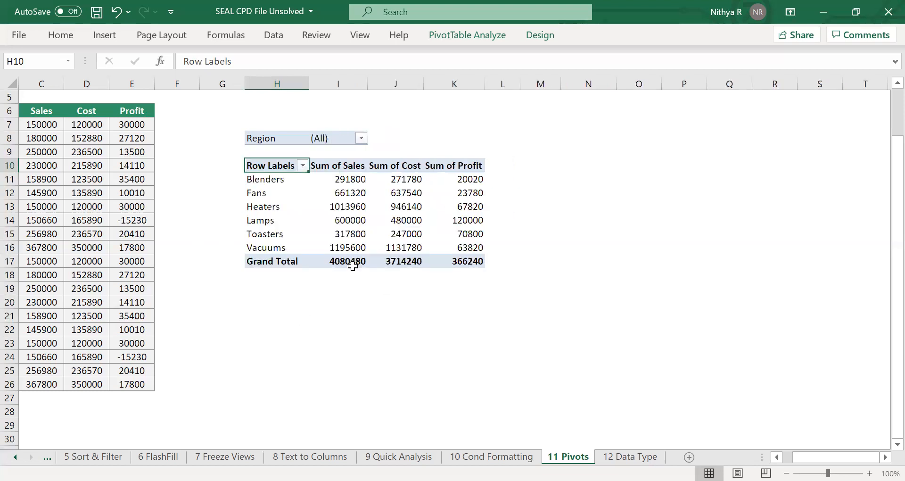
pyautogui.moveTo(353, 266)
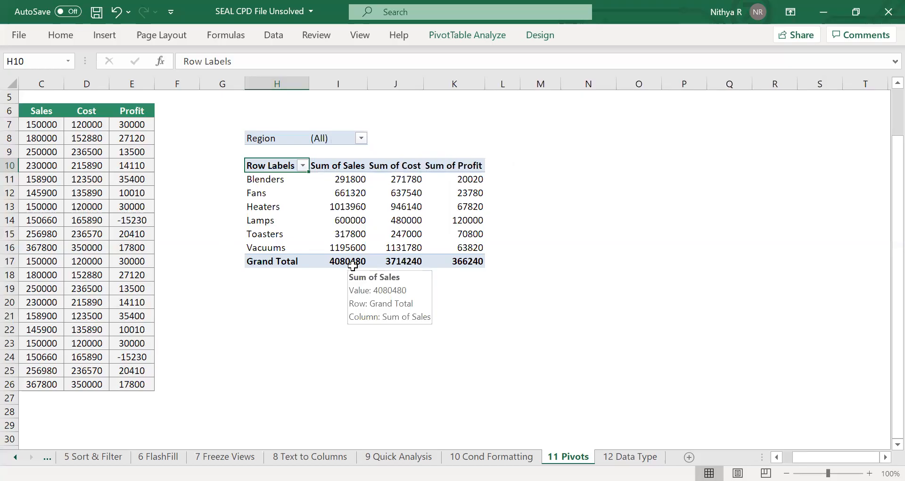
pyautogui.scroll(-1, 353, 266)
pyautogui.scroll(1, 353, 265)
pyautogui.scroll(-1, 352, 265)
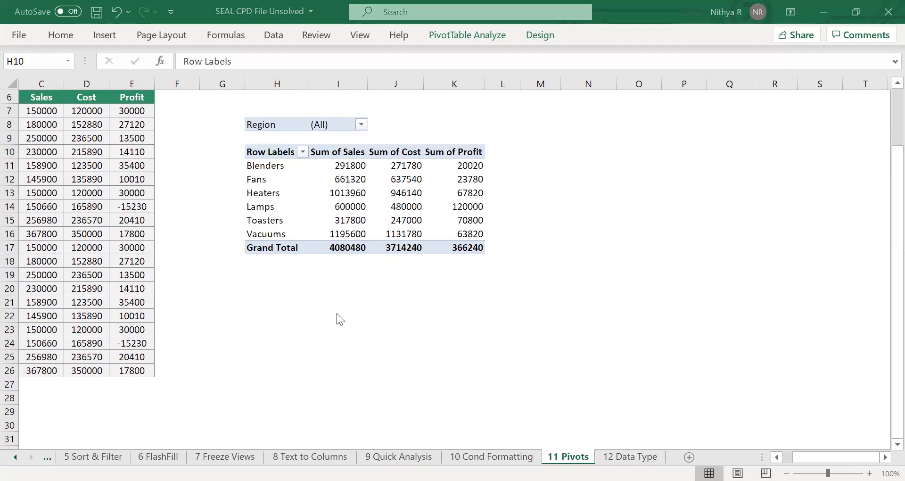
pyautogui.click(314, 243)
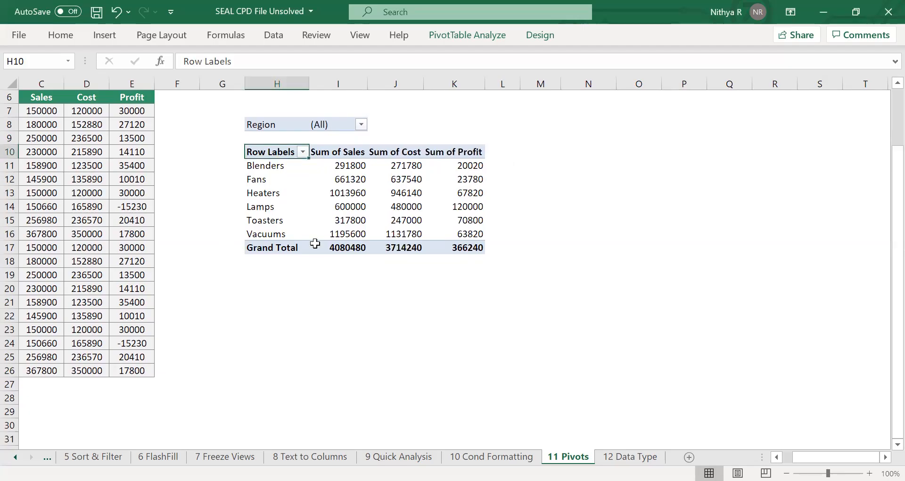
pyautogui.scroll(-1, 315, 243)
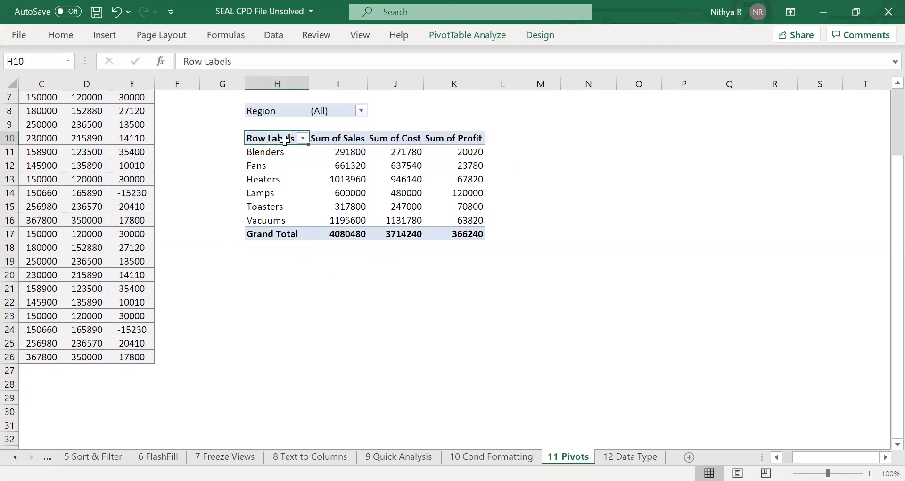
pyautogui.keyDown('shift'); pyautogui.click(429, 218); pyautogui.keyUp('shift')
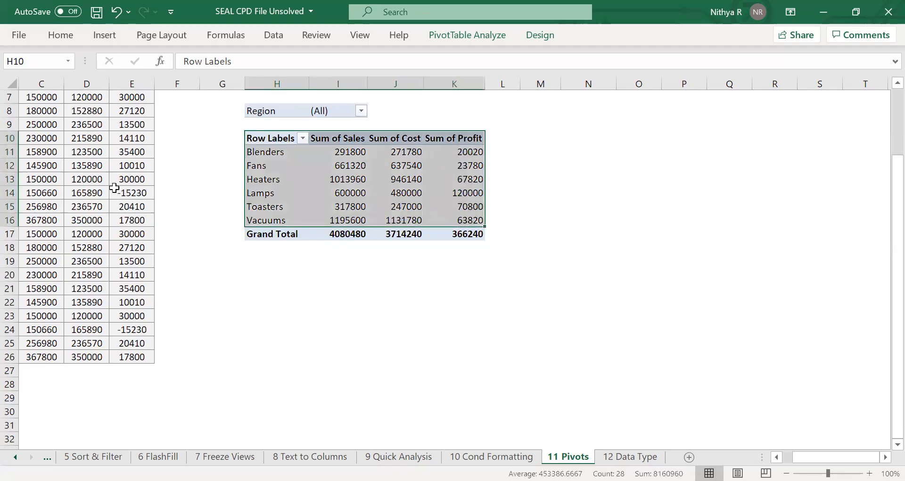
pyautogui.click(394, 194)
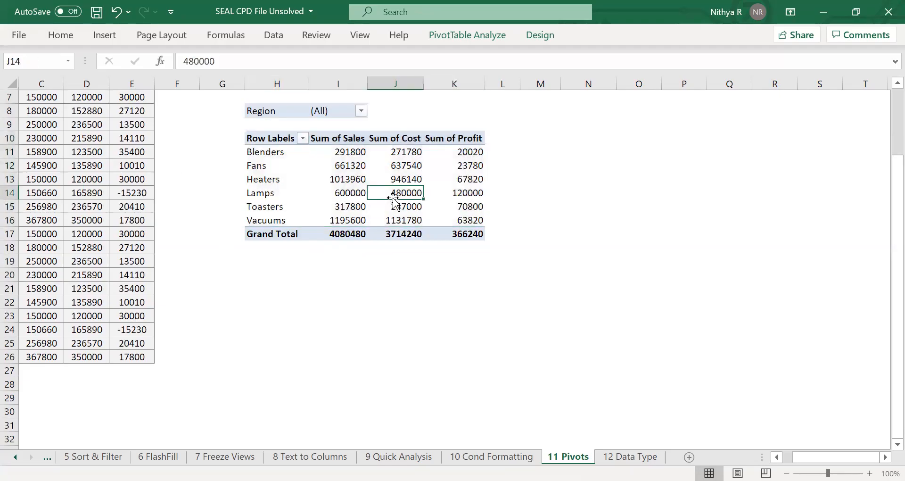
# Copy the whole pivot table, paste it at H24 below the original, and undo the paste.
pyautogui.moveTo(294, 138); pyautogui.dragTo(455, 241)
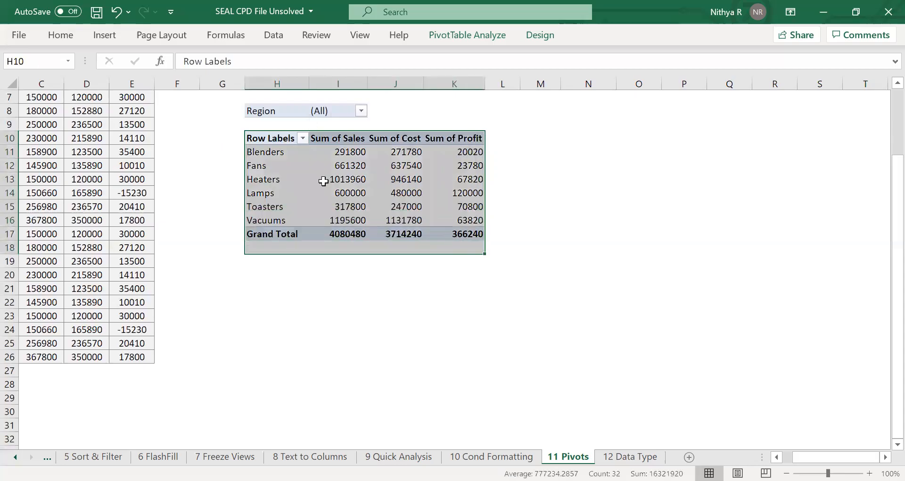
pyautogui.click(335, 206)
pyautogui.hotkey('ctrl', 'a')
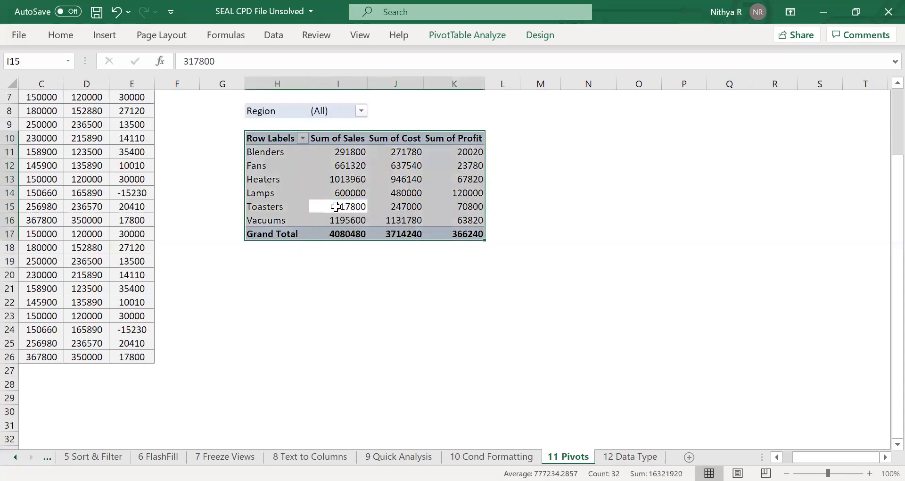
pyautogui.hotkey('ctrl', 'c')
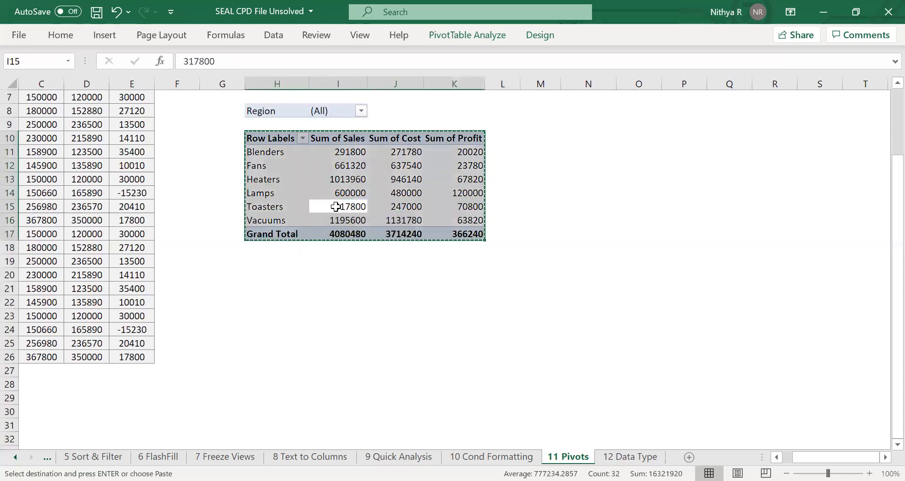
pyautogui.click(277, 331)
pyautogui.hotkey('ctrl', 'v')
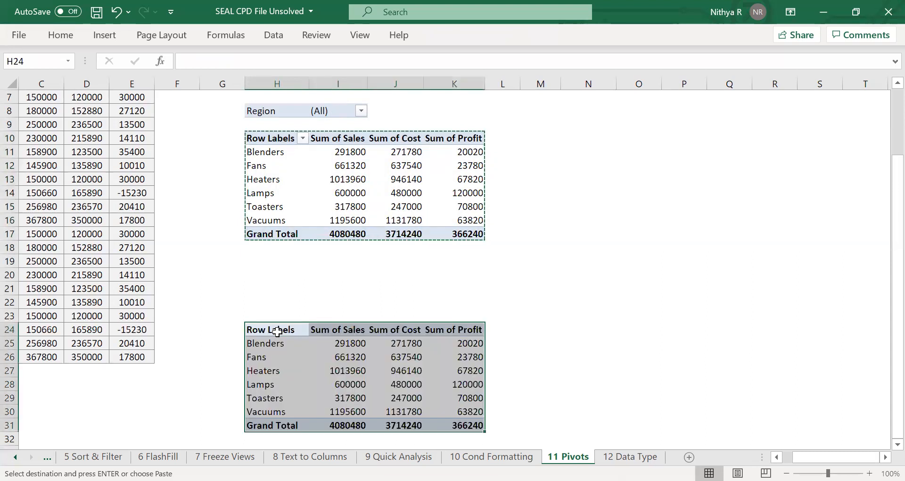
pyautogui.scroll(-3, 280, 330)
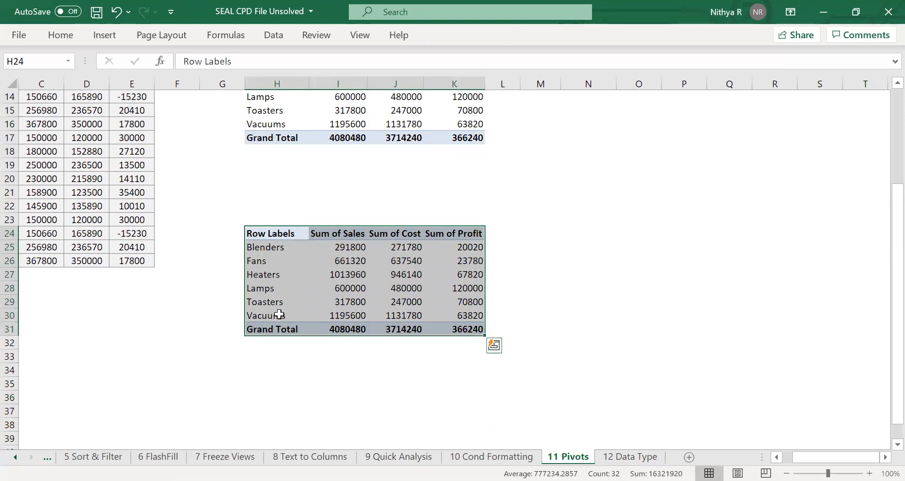
pyautogui.click(340, 245)
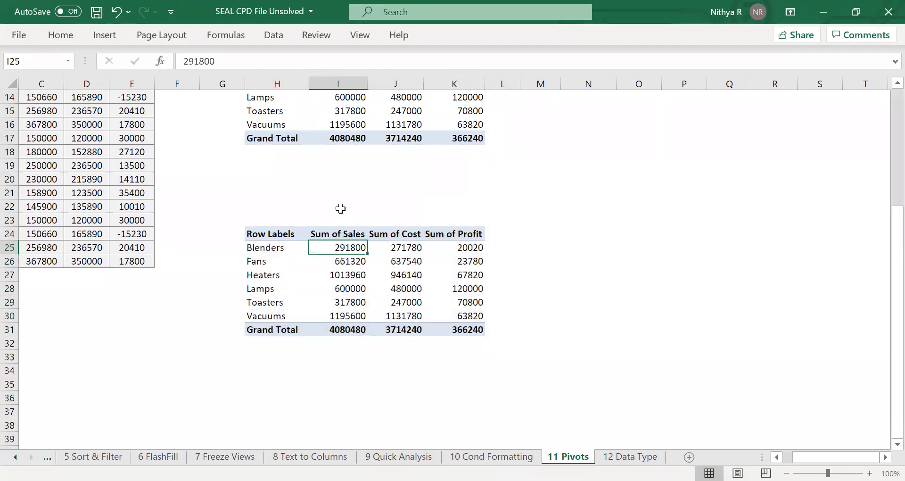
pyautogui.click(381, 270)
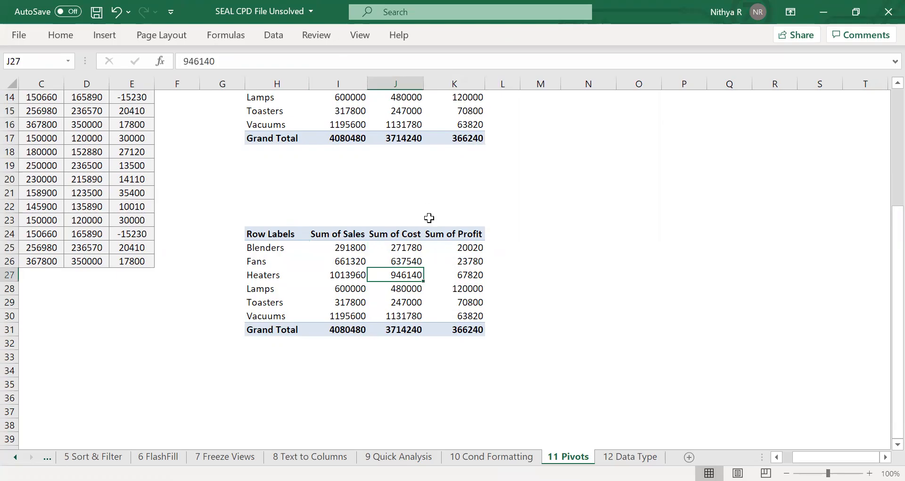
pyautogui.hotkey('ctrl', 'z')
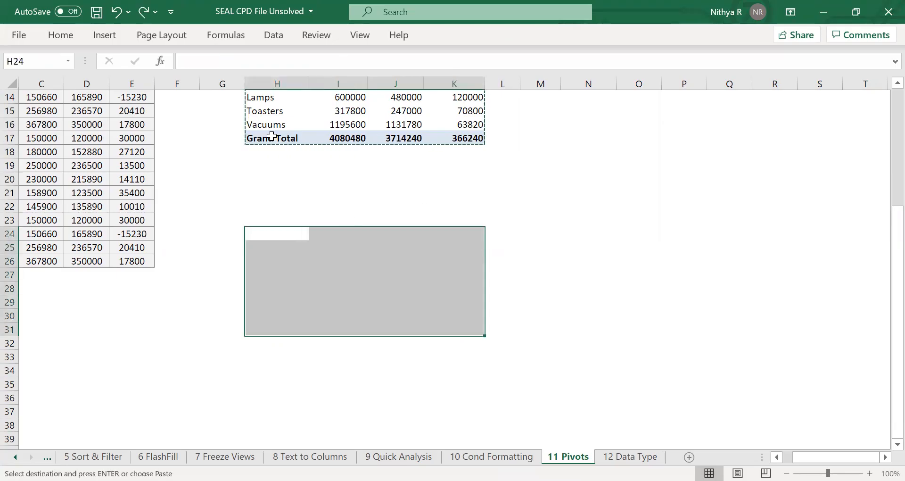
# Insert a new PivotTable from the sales data range A6:E26, placed on the existing worksheet at H24.
pyautogui.scroll(3, 349, 219)
pyautogui.click(324, 216)
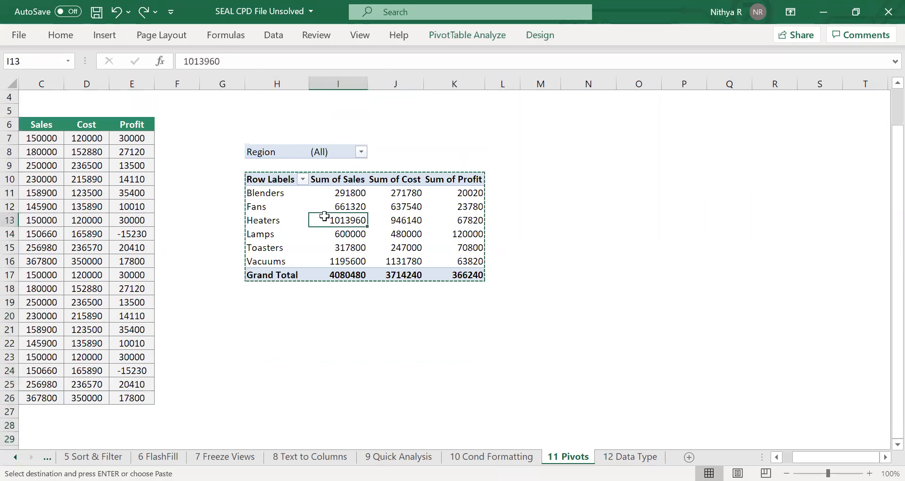
pyautogui.click(107, 246)
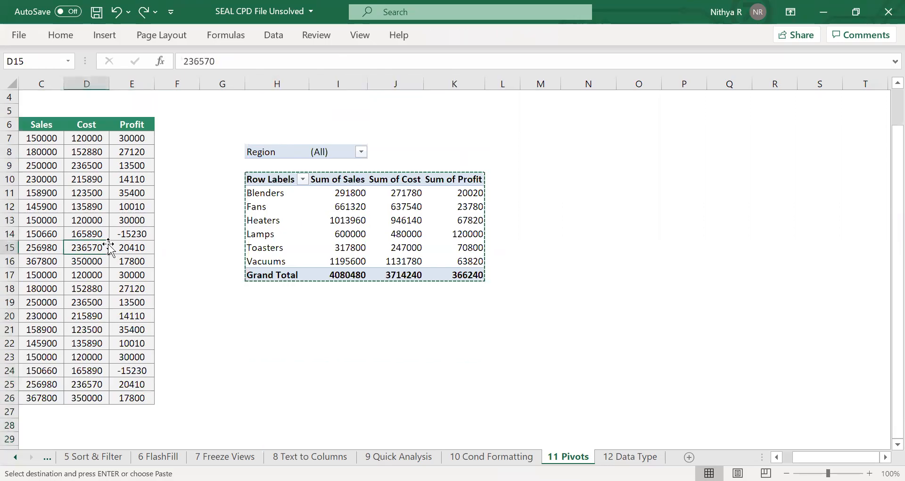
pyautogui.hotkey('alt', 'n')
pyautogui.press('v')
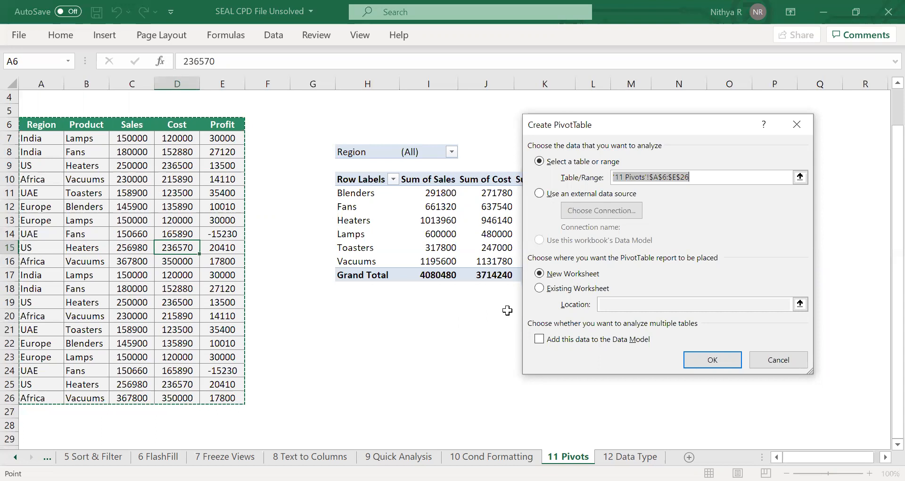
pyautogui.click(588, 293)
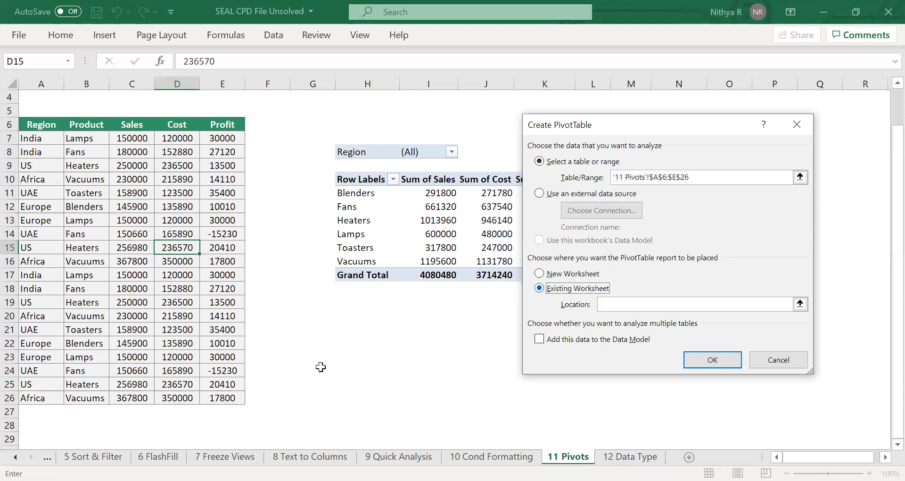
pyautogui.click(356, 368)
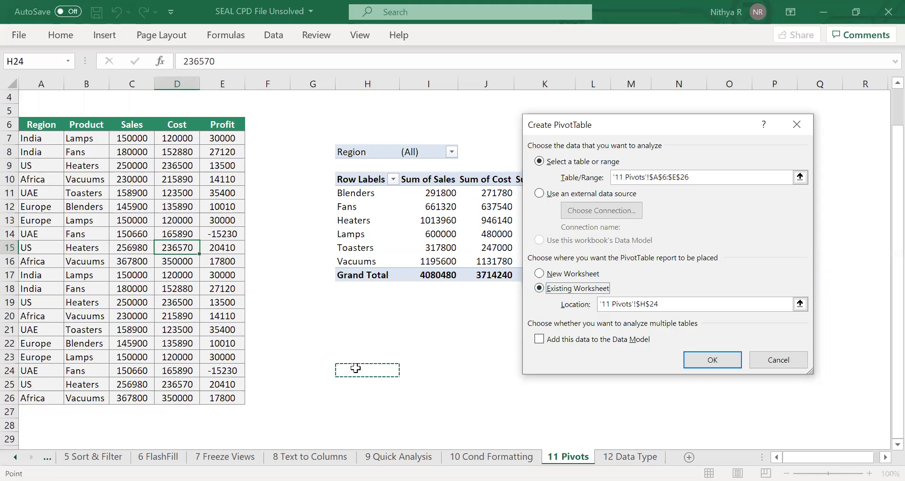
pyautogui.click(713, 361)
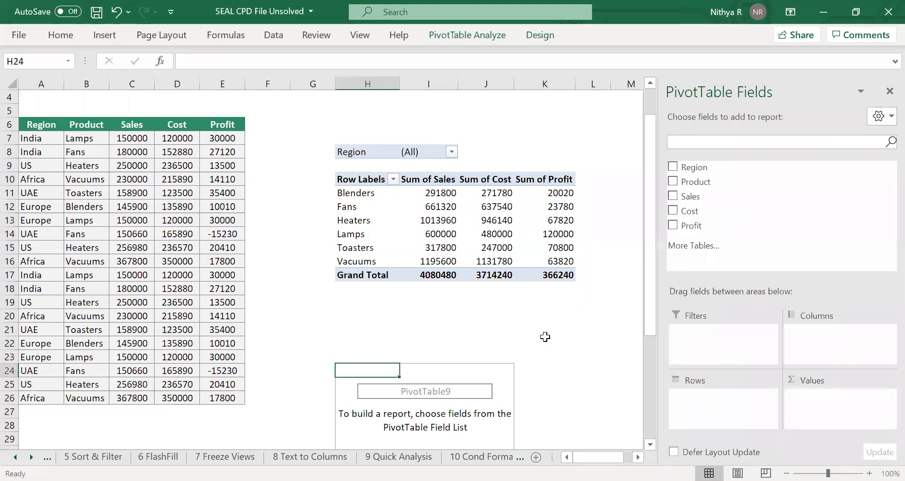
# Add Product as row labels and Sales, Cost and Profit as value fields, then close the field list.
pyautogui.scroll(-4, 545, 336)
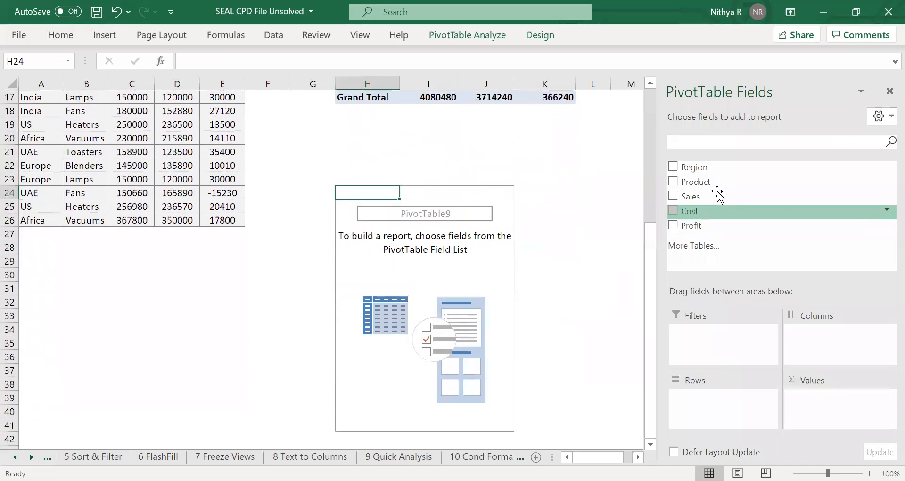
pyautogui.moveTo(712, 179); pyautogui.dragTo(744, 400)
pyautogui.moveTo(717, 196); pyautogui.dragTo(820, 391)
pyautogui.moveTo(737, 211); pyautogui.dragTo(822, 417)
pyautogui.moveTo(703, 230); pyautogui.dragTo(820, 426)
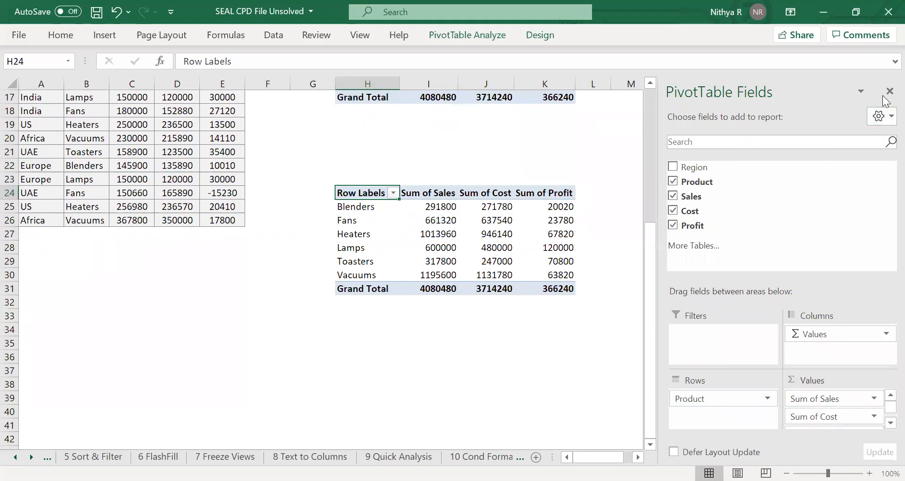
pyautogui.click(888, 91)
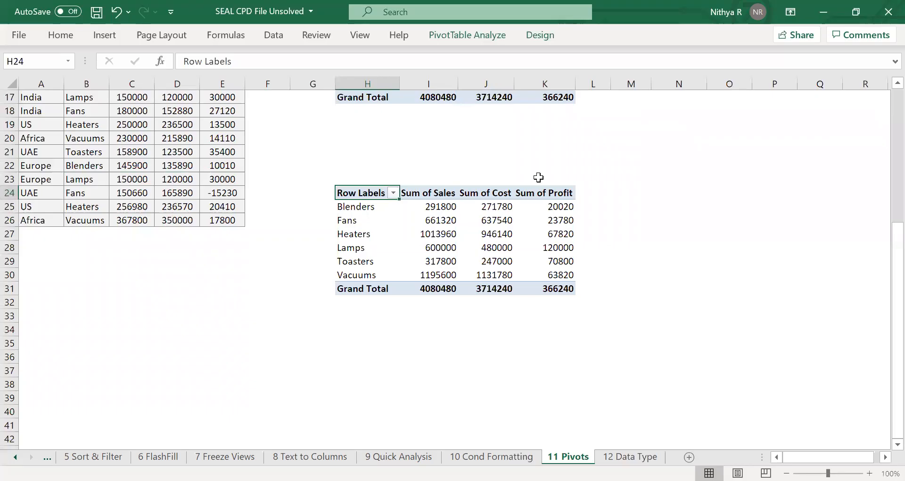
# Change the new pivot's Sales field to summarize by Count.
pyautogui.click(445, 207)
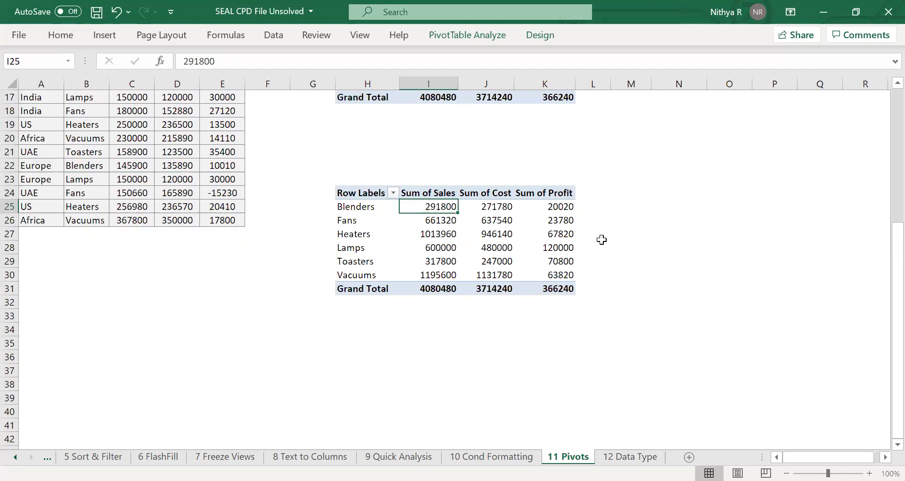
pyautogui.rightClick(437, 206)
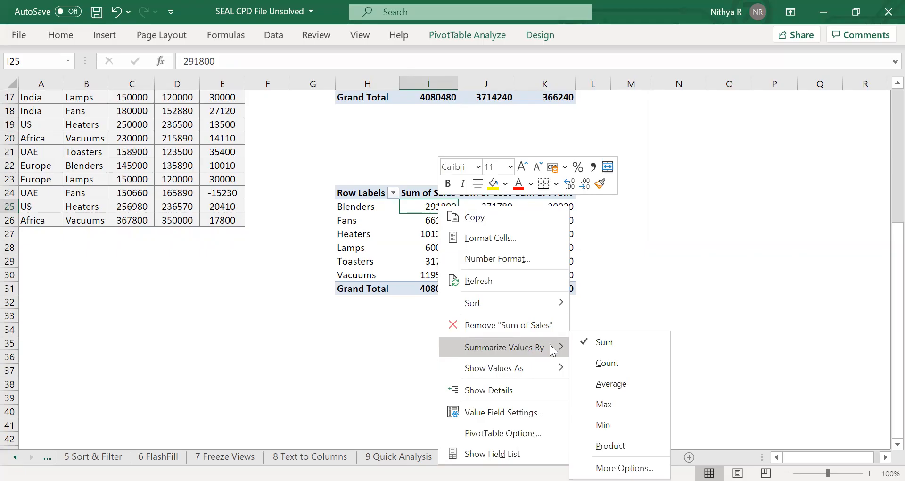
pyautogui.click(608, 362)
pyautogui.click(528, 232)
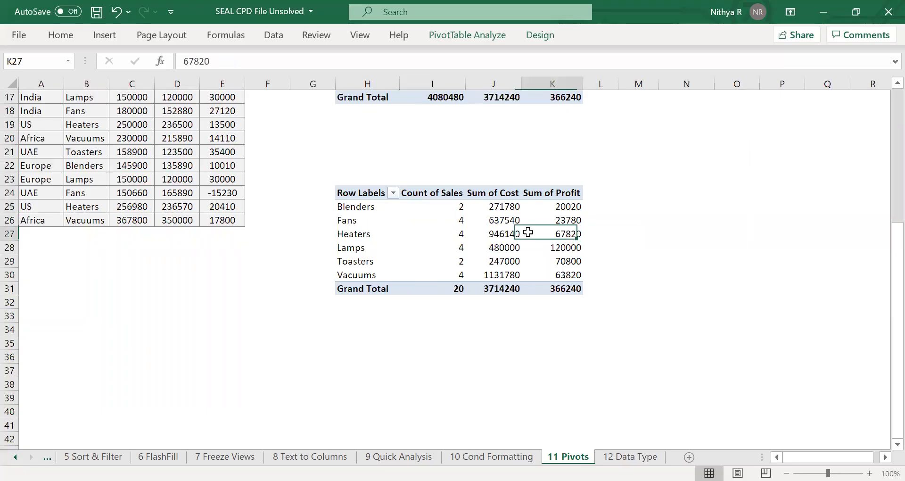
# Change the new pivot's Cost field to summarize by Average.
pyautogui.moveTo(528, 232)
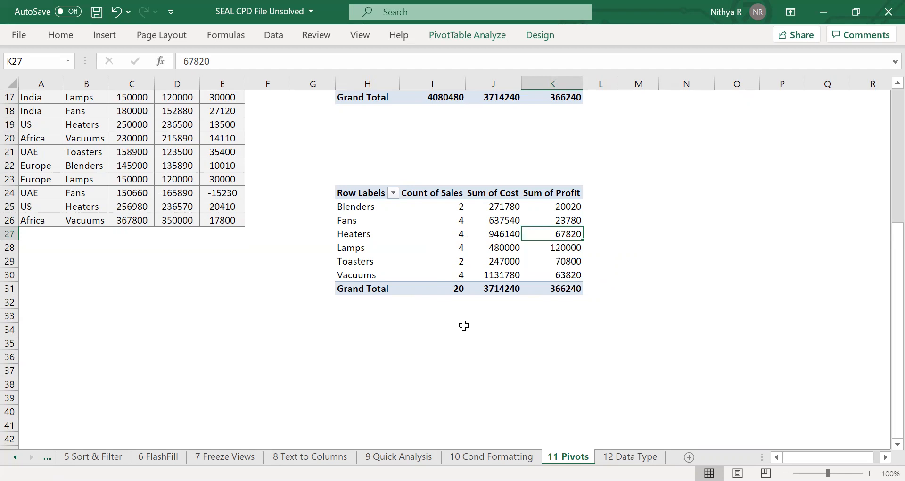
pyautogui.click(511, 205)
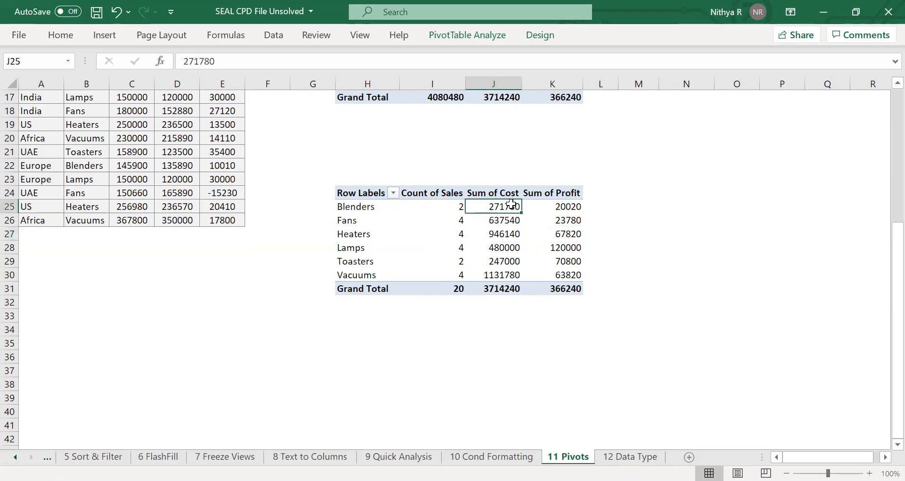
pyautogui.click(559, 204)
pyautogui.click(500, 208)
pyautogui.moveTo(499, 207)
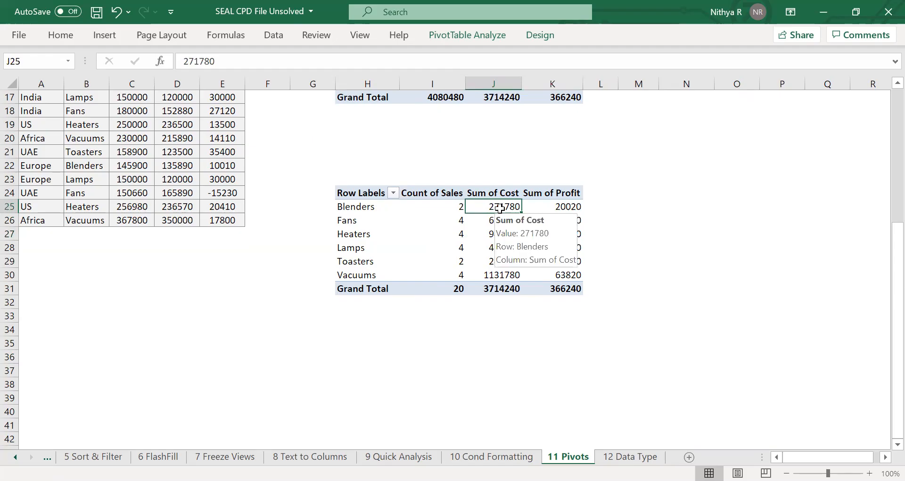
pyautogui.rightClick(500, 208)
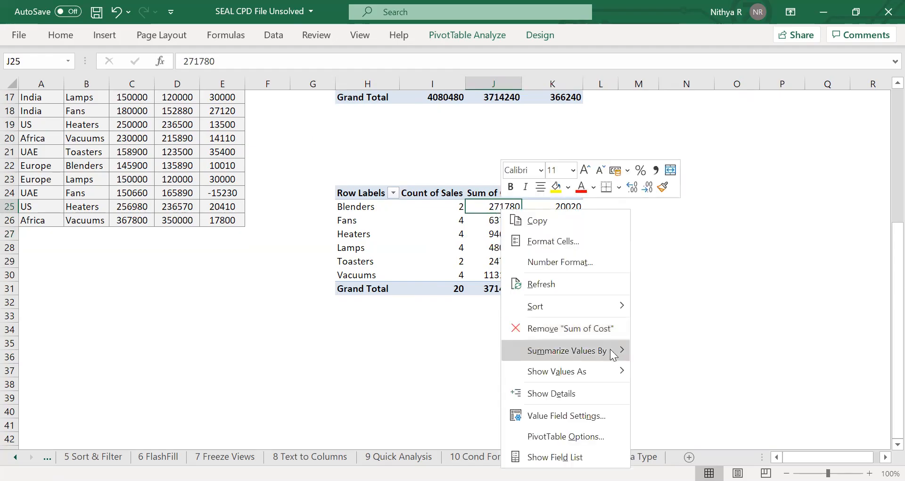
pyautogui.moveTo(612, 354)
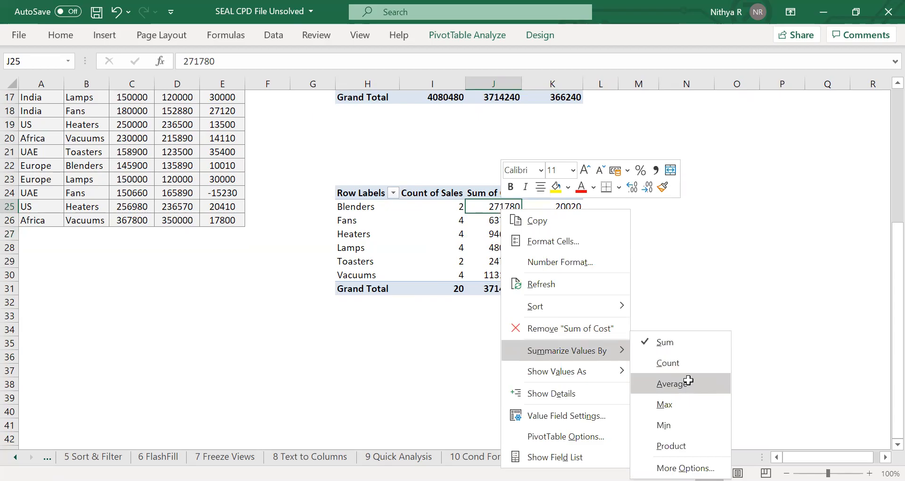
pyautogui.click(688, 380)
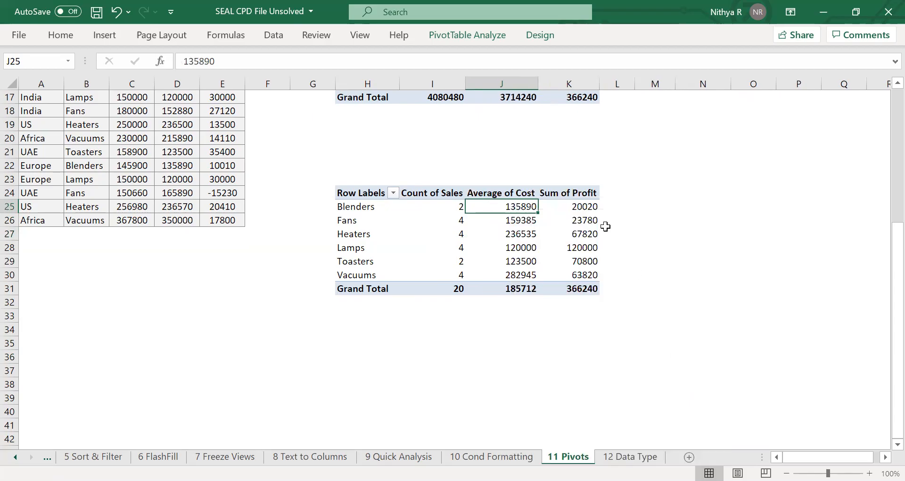
pyautogui.click(583, 206)
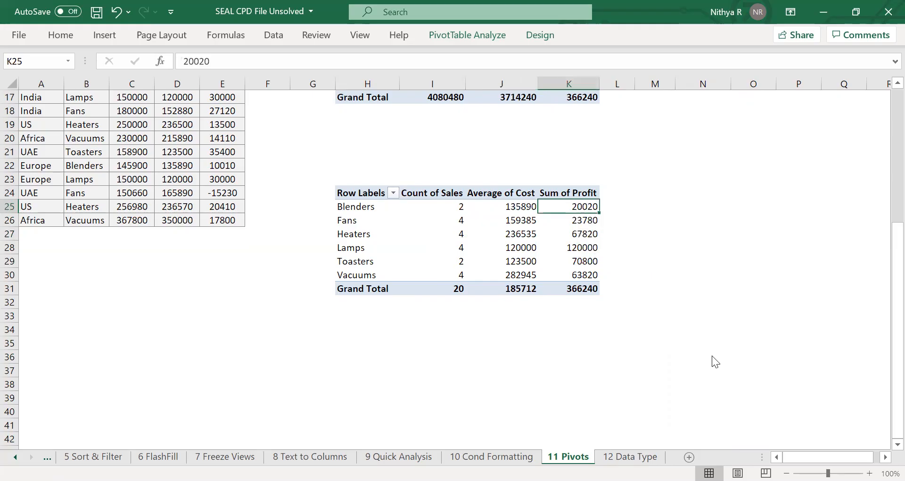
# Change the new pivot's Profit field to summarize by Average.
pyautogui.rightClick(585, 206)
pyautogui.moveTo(659, 348)
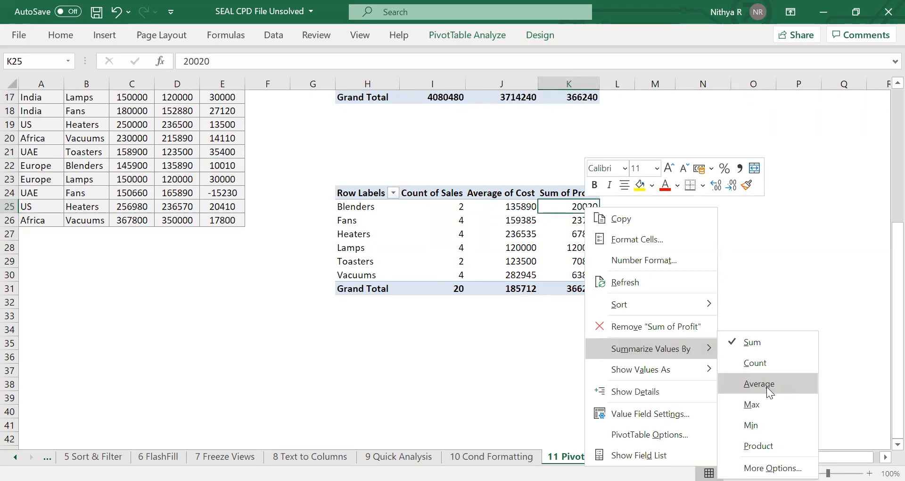
pyautogui.click(758, 383)
pyautogui.click(685, 274)
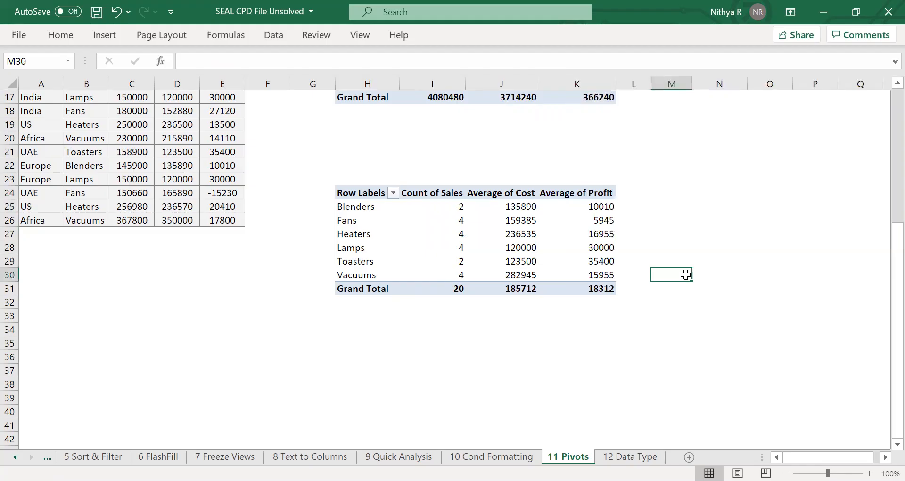
# Apply a green-yellow-red color scale to the Average of Profit values in the second pivot.
pyautogui.scroll(5, 685, 274)
pyautogui.scroll(-4, 685, 274)
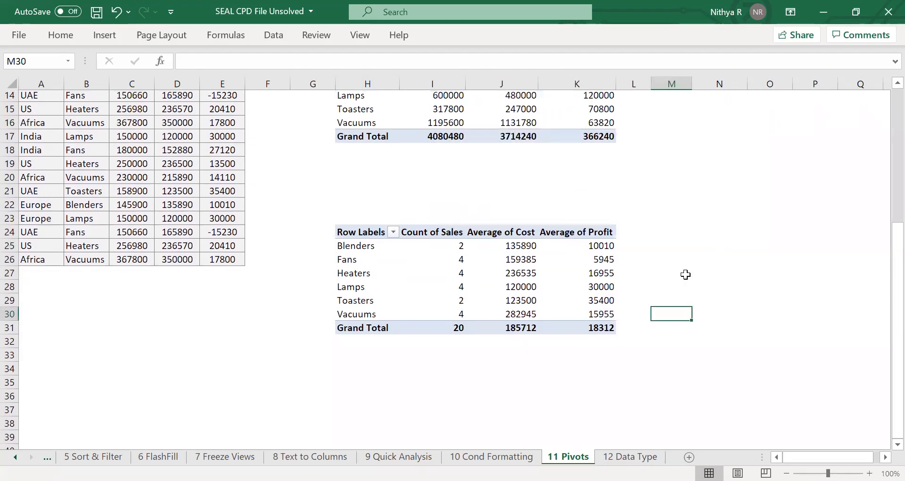
pyautogui.scroll(1, 685, 274)
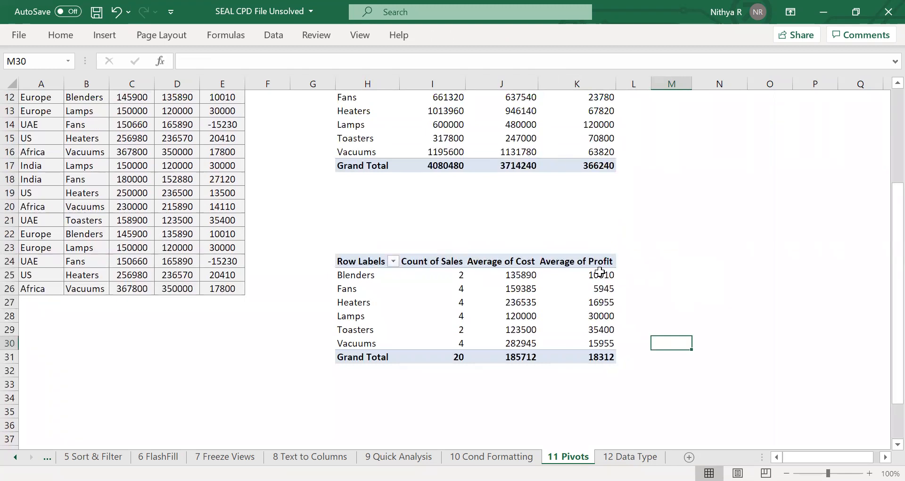
pyautogui.moveTo(599, 272); pyautogui.dragTo(575, 341)
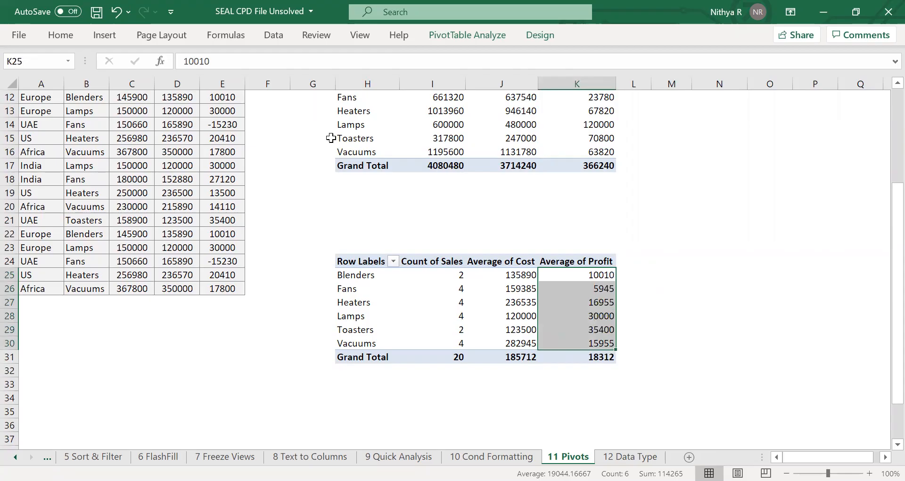
pyautogui.hotkey('ctrl', 'F1')
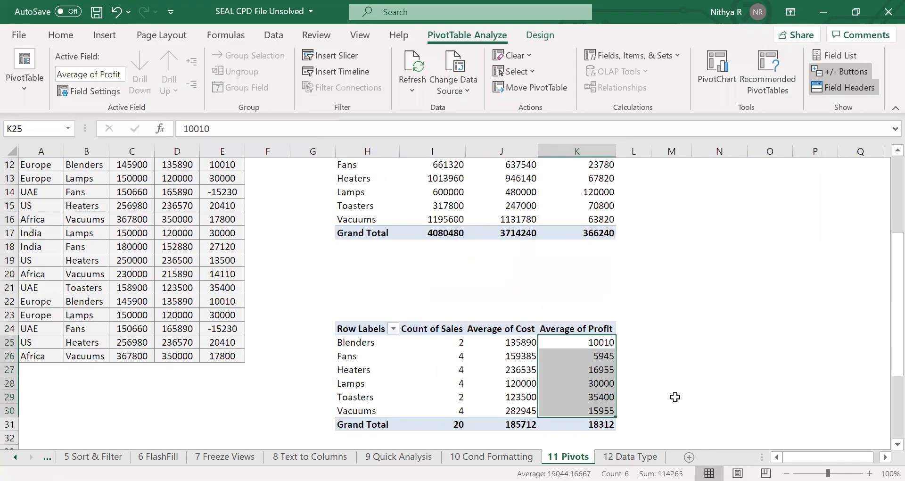
pyautogui.click(68, 29)
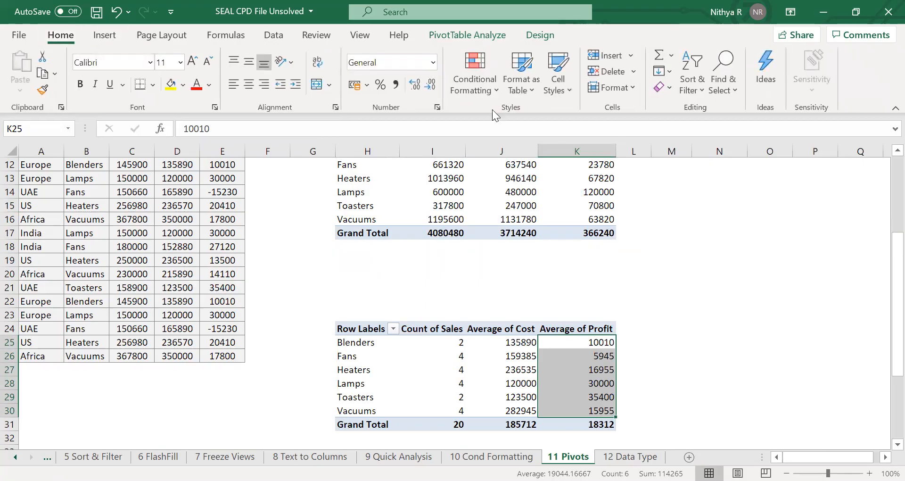
pyautogui.click(485, 87)
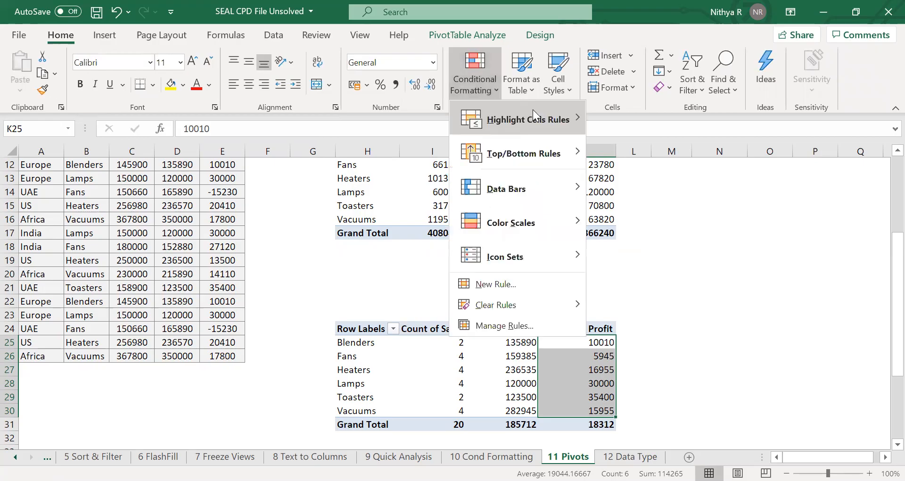
pyautogui.click(597, 214)
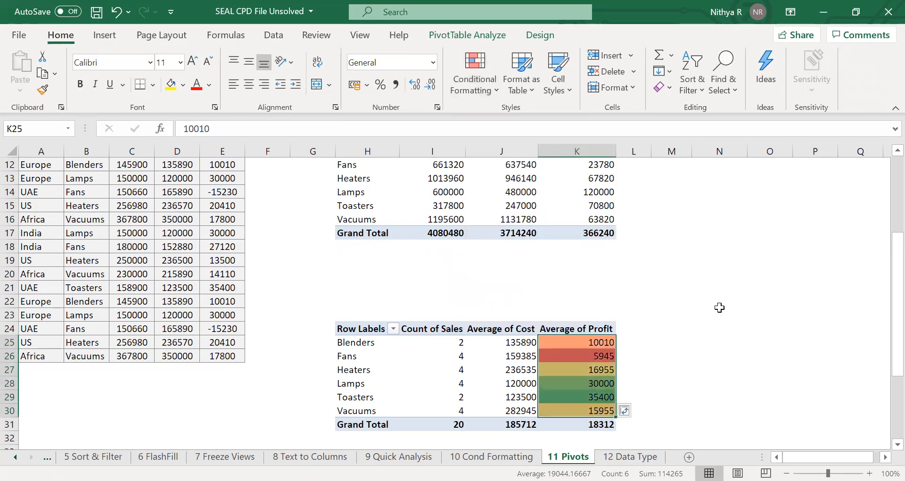
pyautogui.click(719, 312)
# Insert a clustered column PivotChart from the first PivotTable with the Region filter.
pyautogui.scroll(-2, 719, 312)
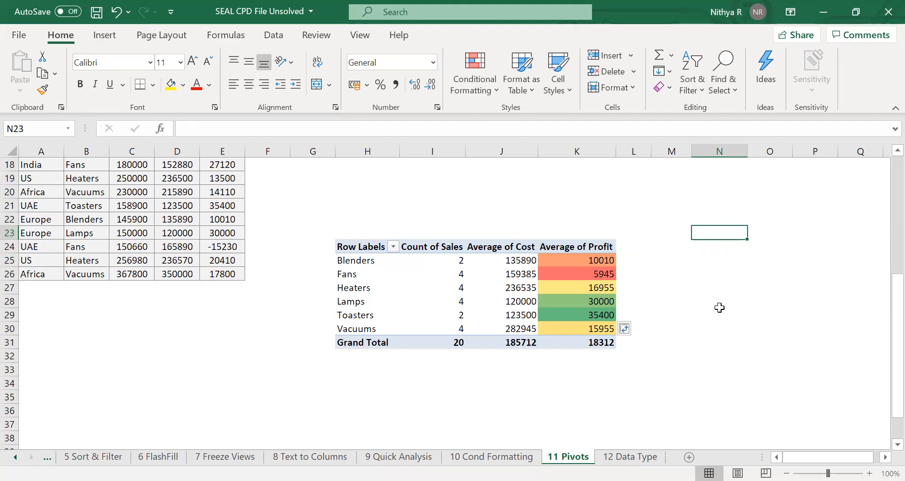
pyautogui.scroll(5, 719, 307)
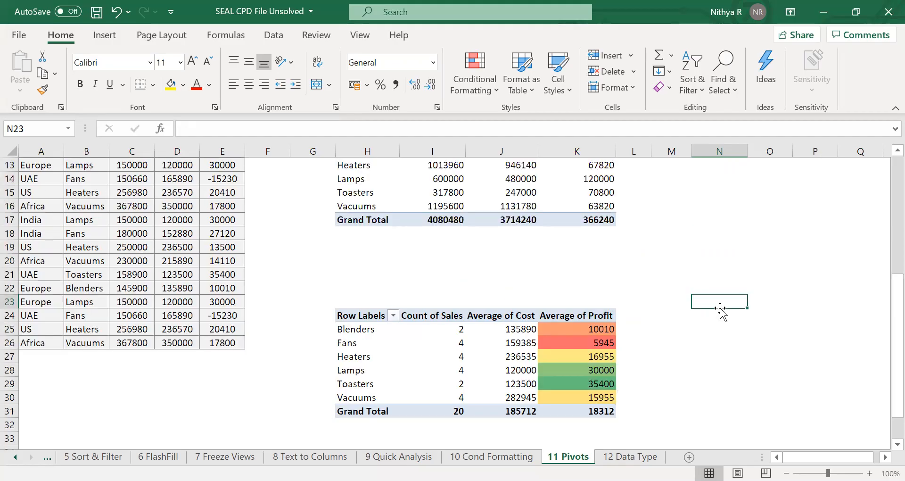
pyautogui.hscroll(1, 719, 307)
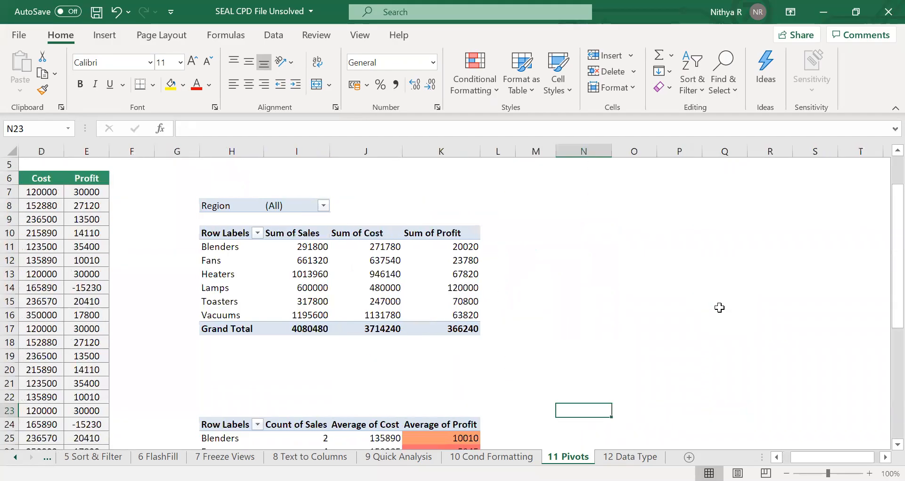
pyautogui.hscroll(1, 719, 307)
pyautogui.scroll(-1, 719, 307)
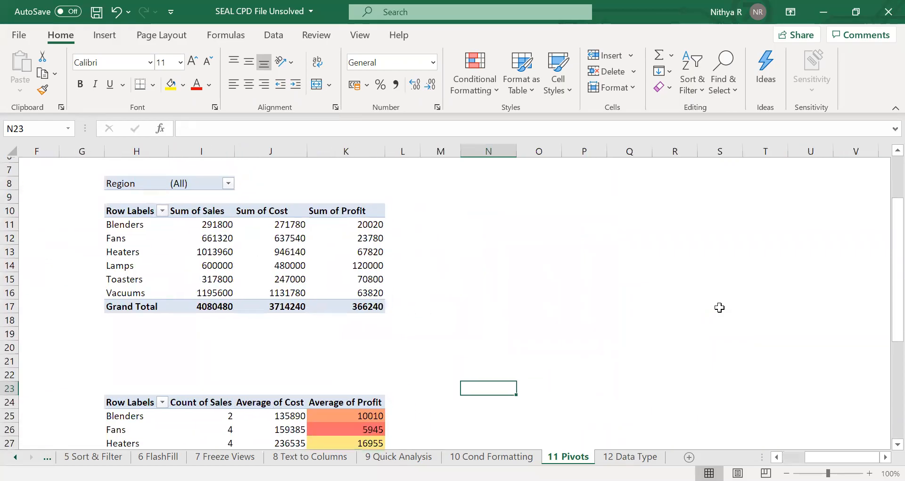
pyautogui.click(382, 229)
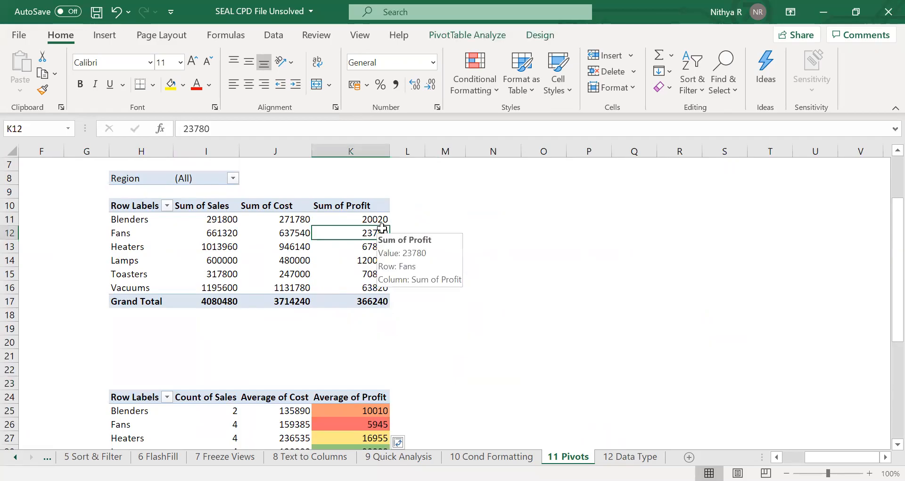
pyautogui.click(294, 233)
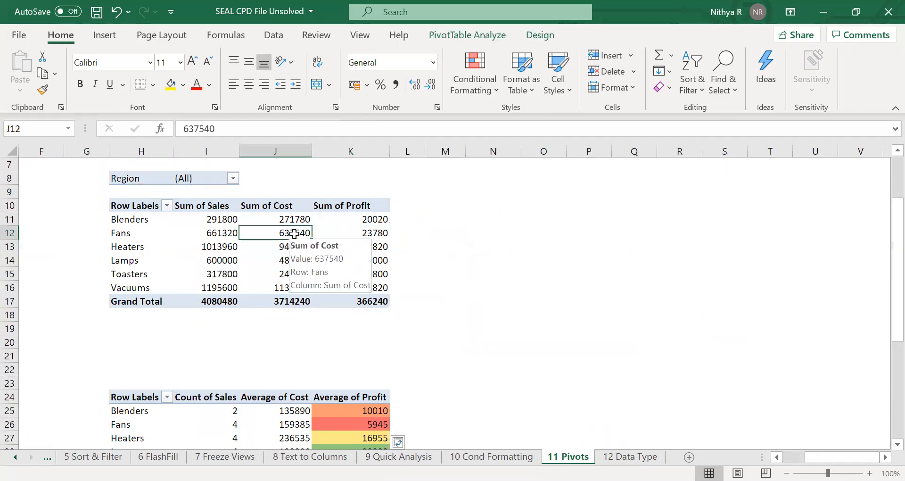
pyautogui.click(481, 37)
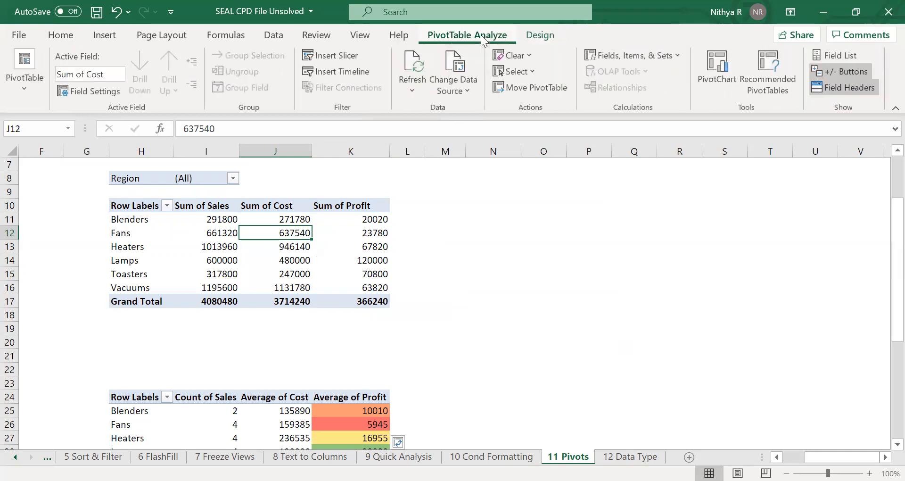
pyautogui.click(727, 77)
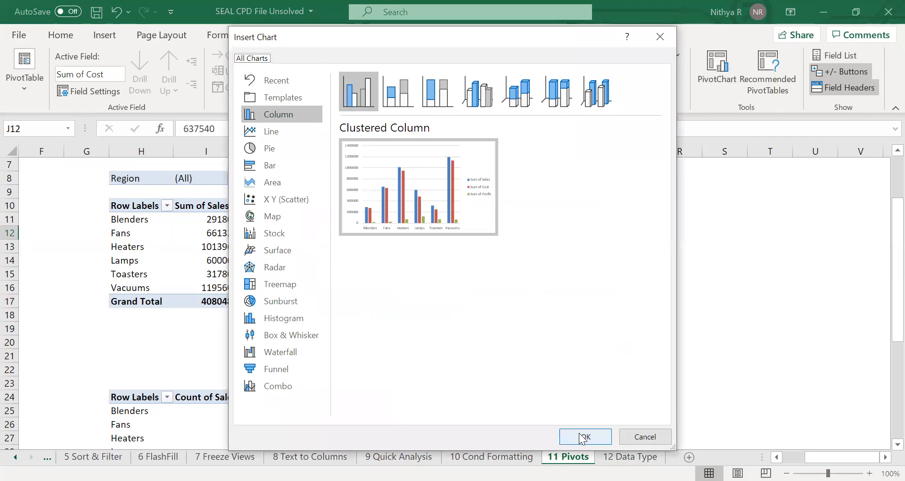
pyautogui.click(582, 437)
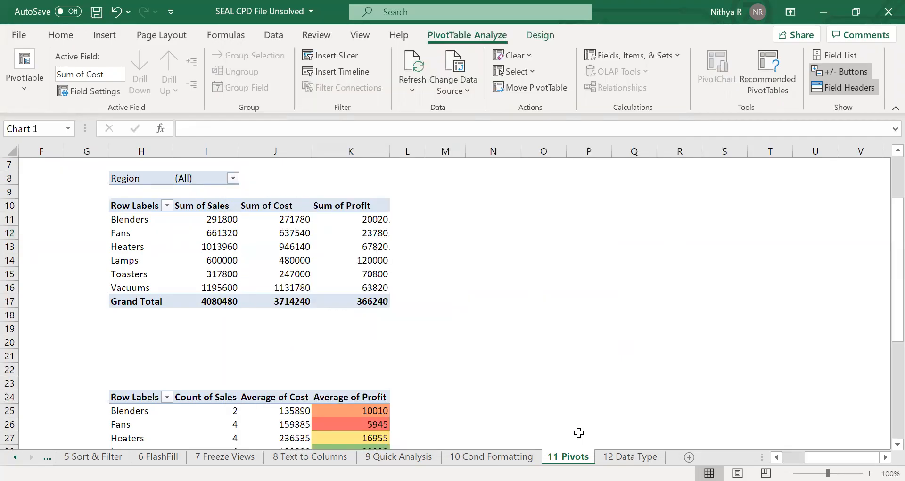
# Move the PivotChart beside the first pivot and resize it to about 7.6 cm high by 14.4 cm wide.
pyautogui.moveTo(586, 220); pyautogui.dragTo(664, 191)
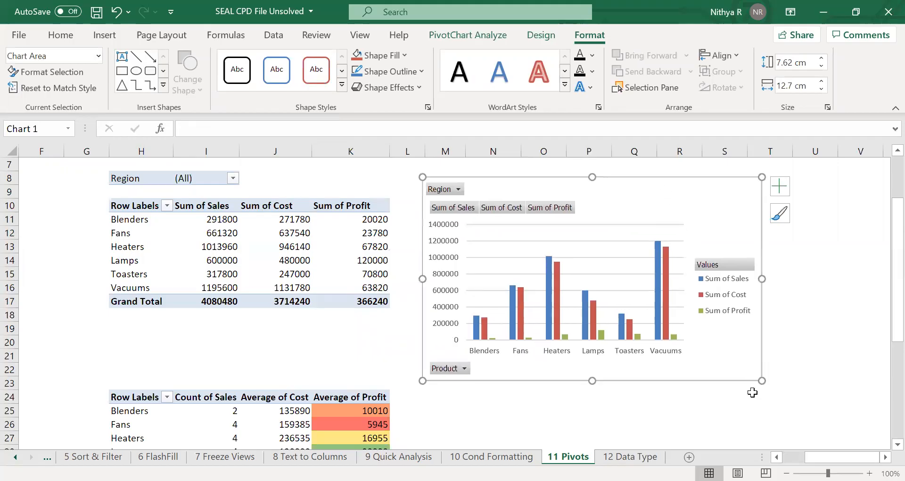
pyautogui.moveTo(765, 383); pyautogui.dragTo(805, 314)
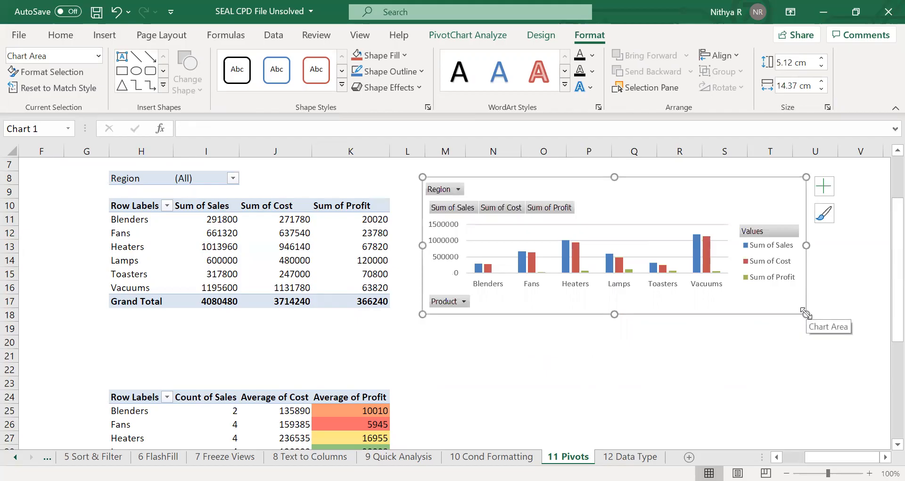
pyautogui.moveTo(615, 314); pyautogui.dragTo(616, 379)
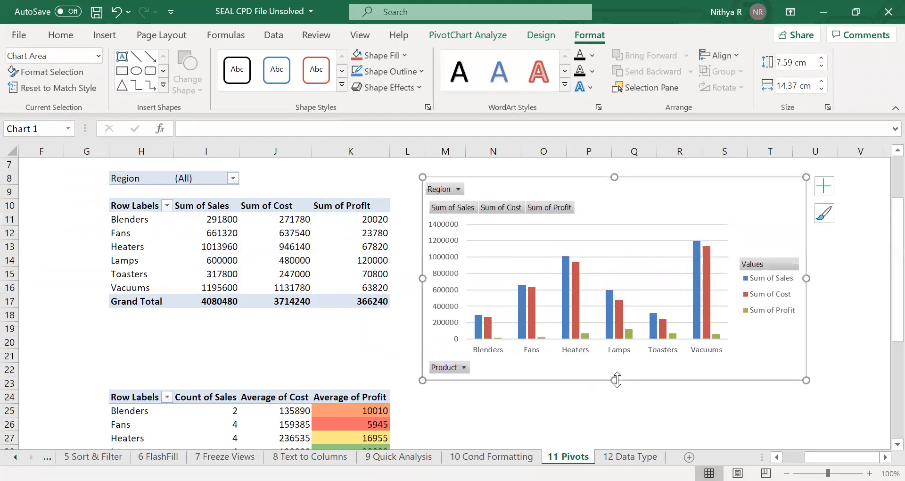
# Hide all field buttons on the PivotChart.
pyautogui.click(443, 190)
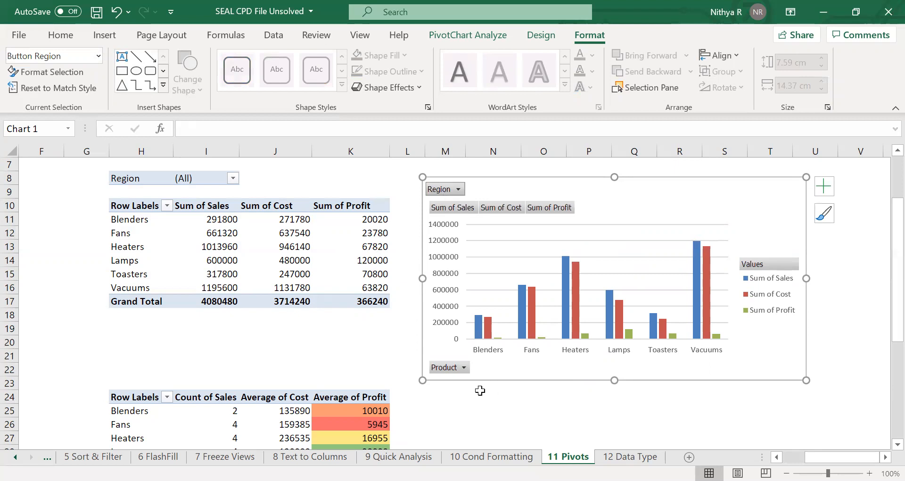
pyautogui.click(455, 366)
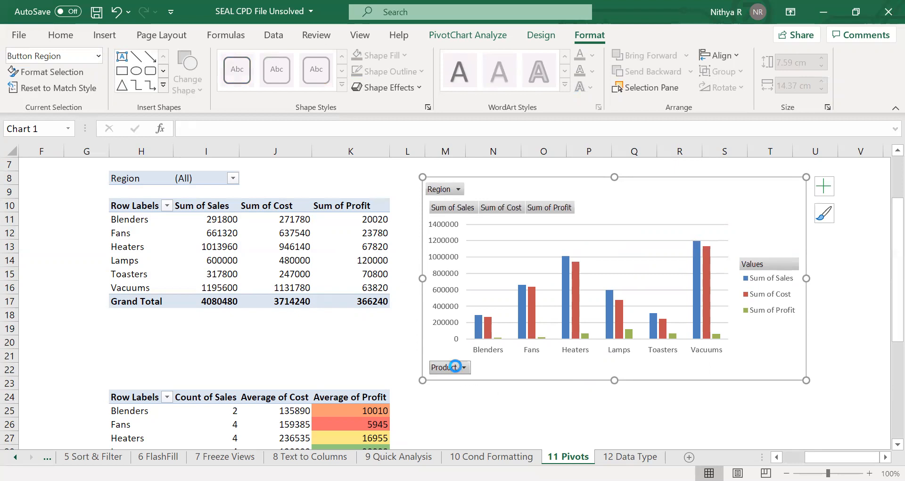
pyautogui.click(425, 345)
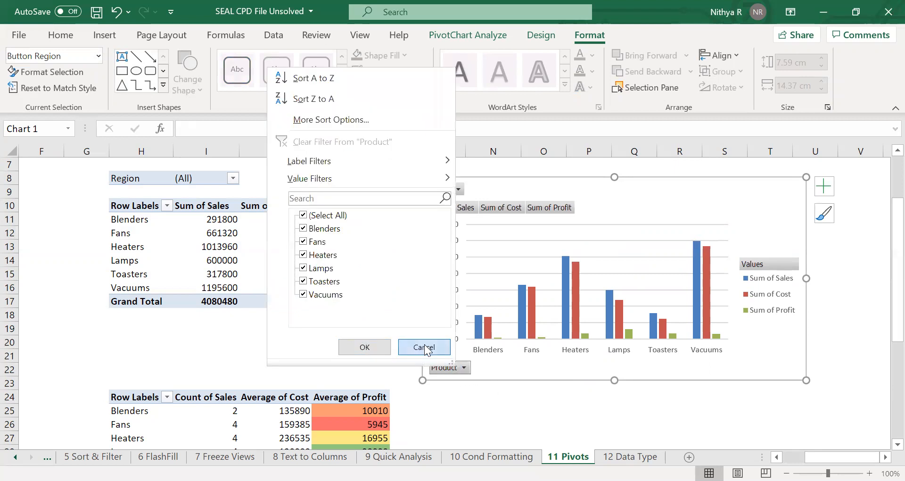
pyautogui.rightClick(466, 207)
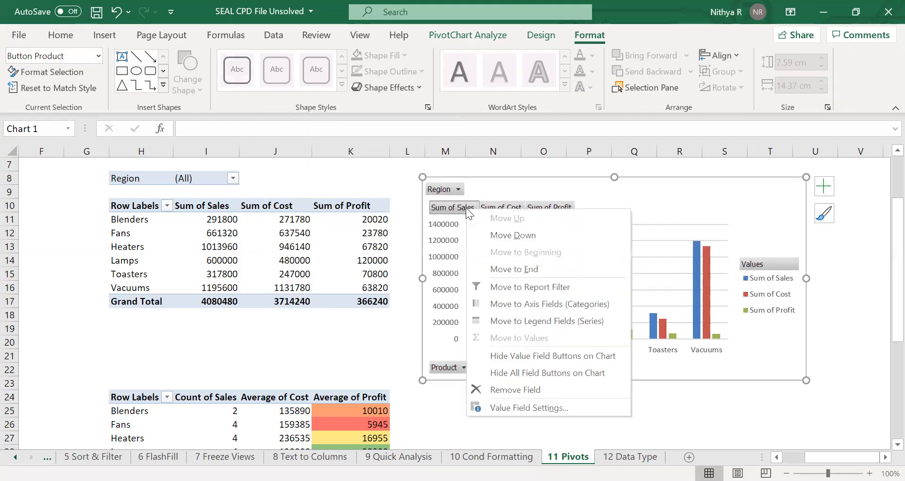
pyautogui.click(552, 367)
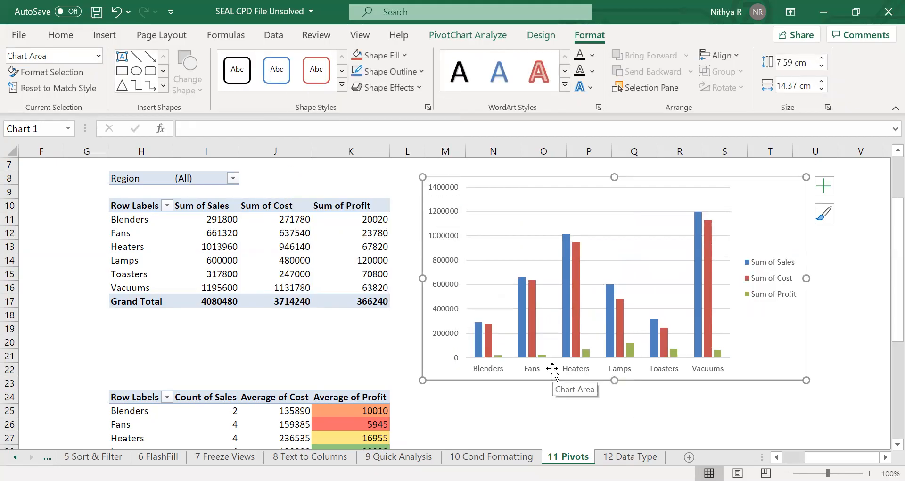
# Delete the PivotChart's legend.
pyautogui.click(775, 297)
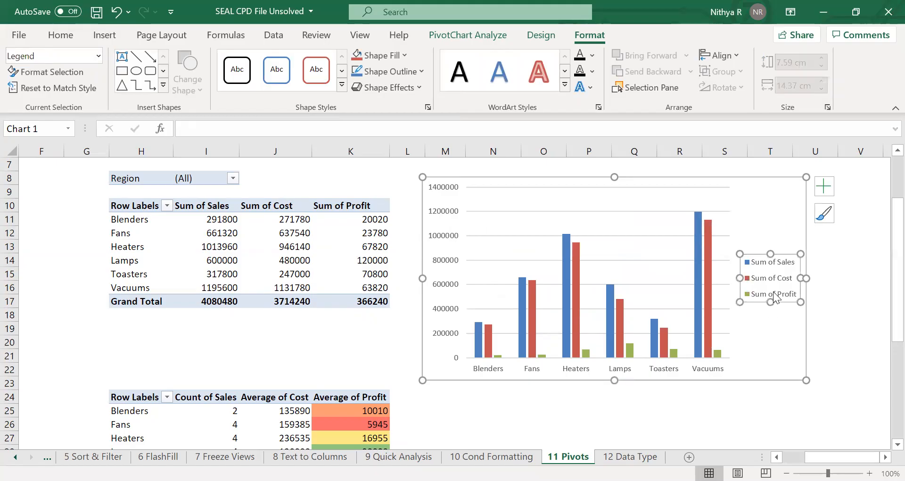
pyautogui.press('Delete')
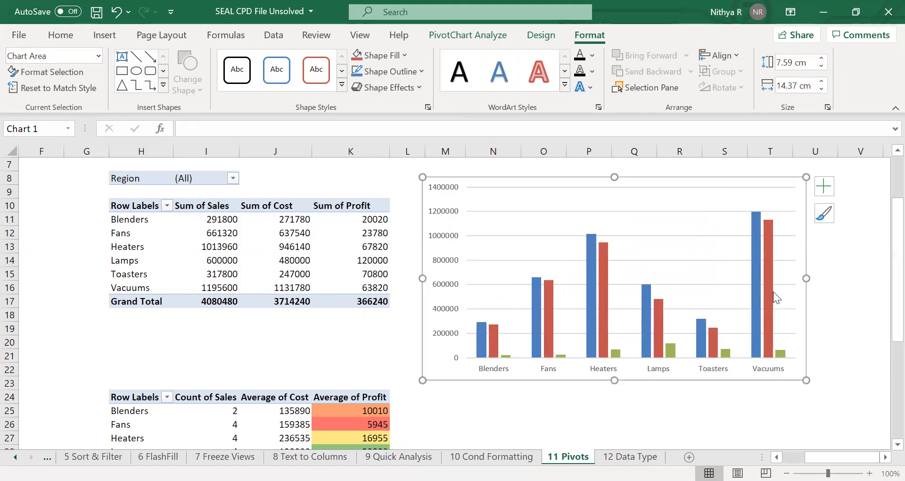
pyautogui.click(710, 260)
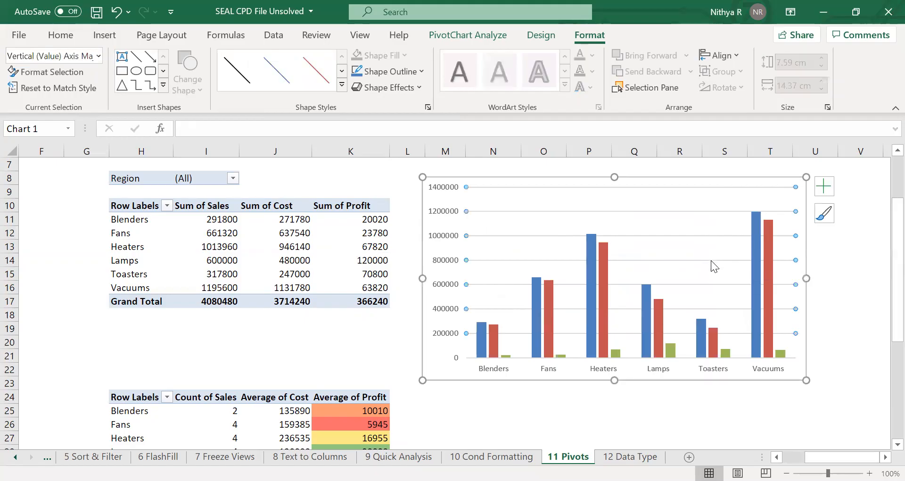
pyautogui.press('Escape')
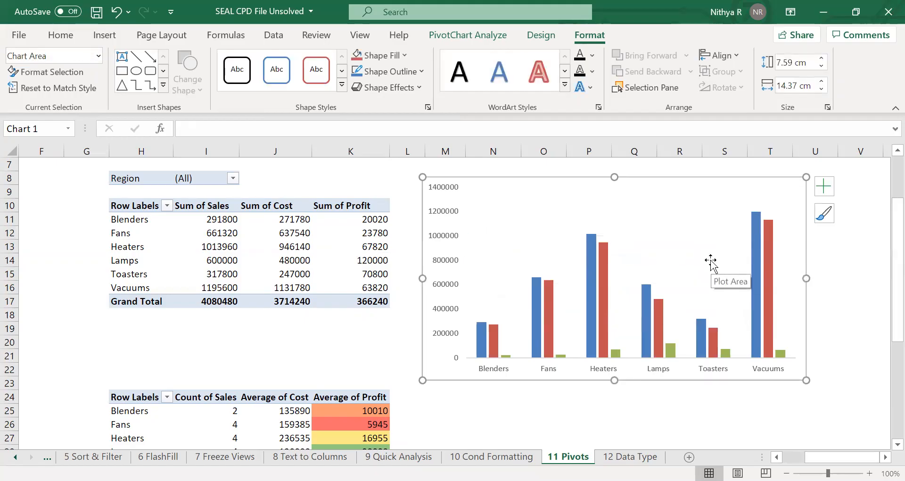
# Shorten the PivotChart to about 6.7 cm high.
pyautogui.moveTo(615, 380); pyautogui.dragTo(615, 356)
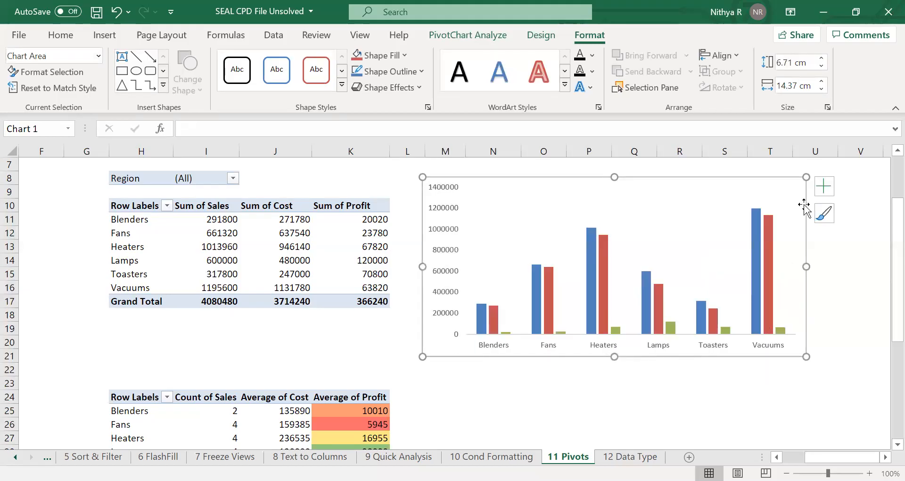
pyautogui.click(504, 402)
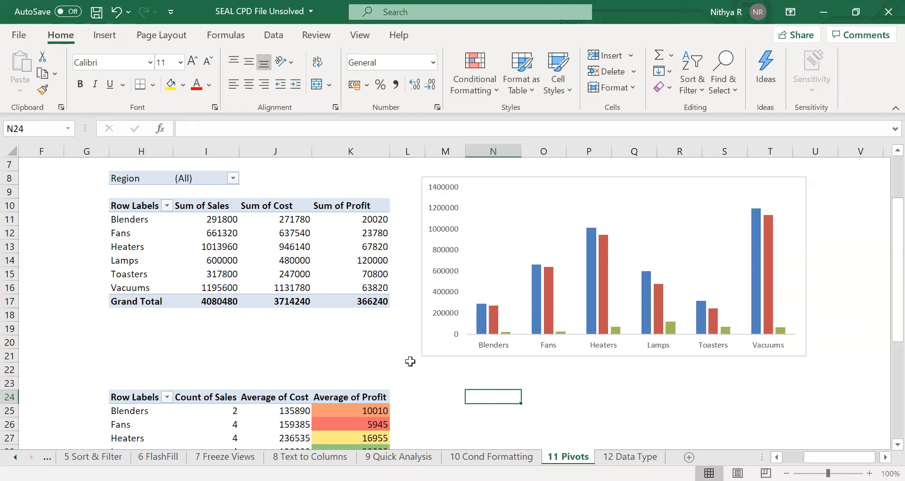
# Insert a slicer for the Region field connected to the first pivot table.
pyautogui.click(293, 232)
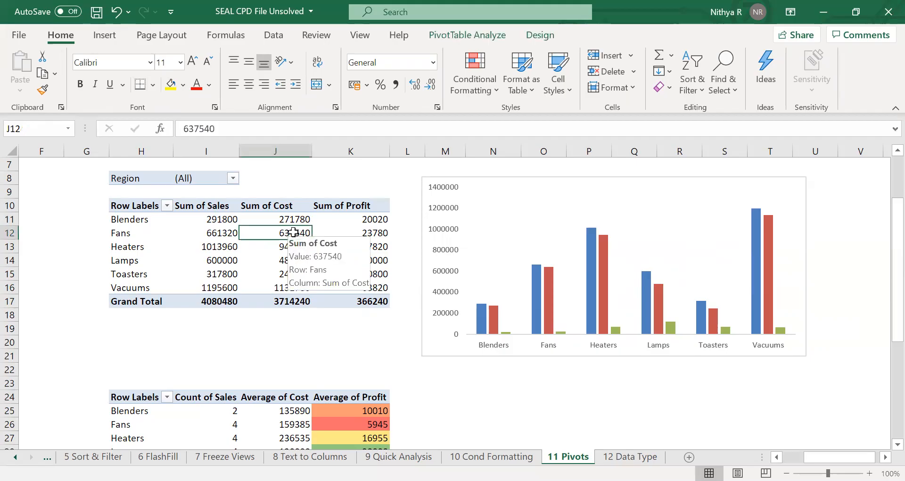
pyautogui.click(486, 34)
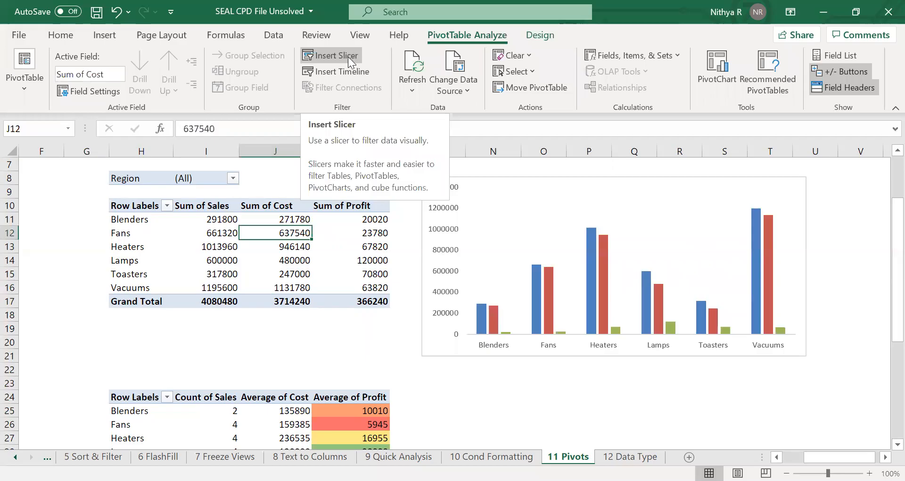
pyautogui.click(106, 38)
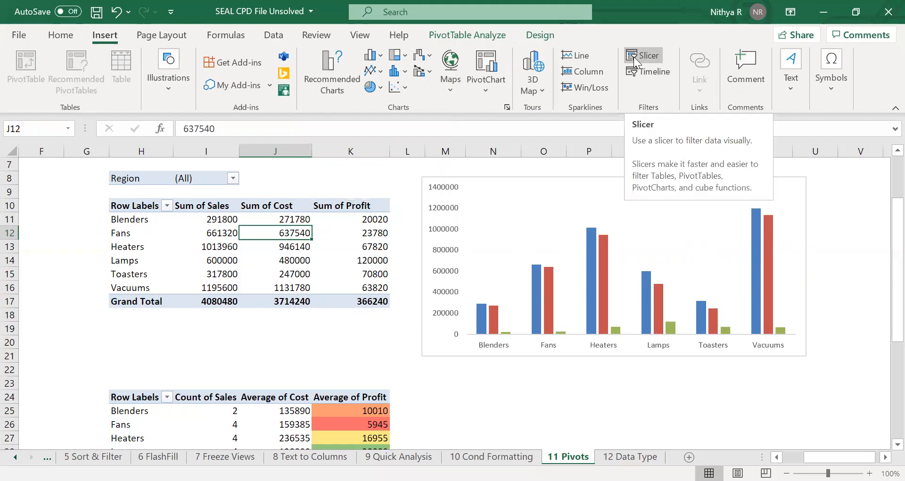
pyautogui.click(633, 57)
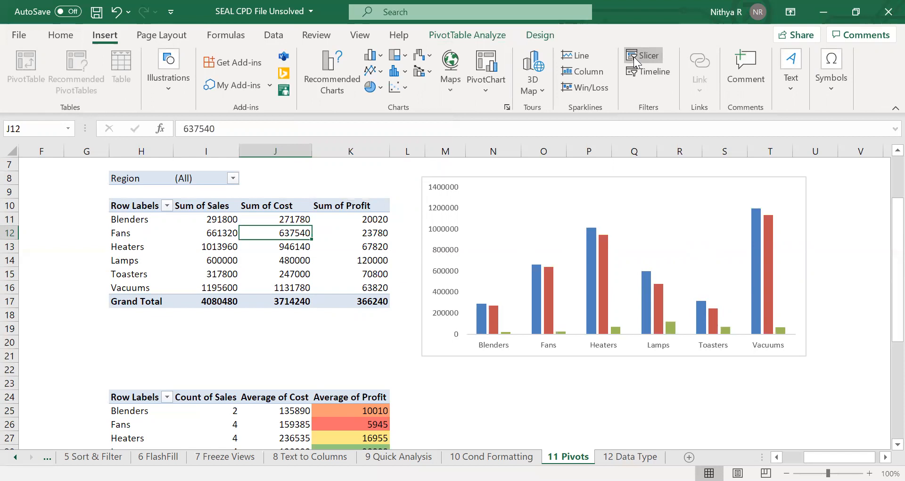
pyautogui.click(600, 151)
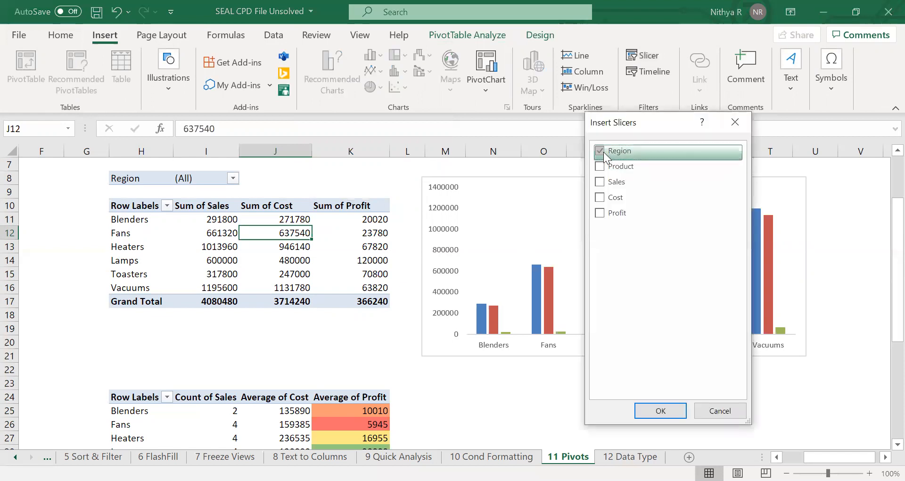
pyautogui.click(660, 410)
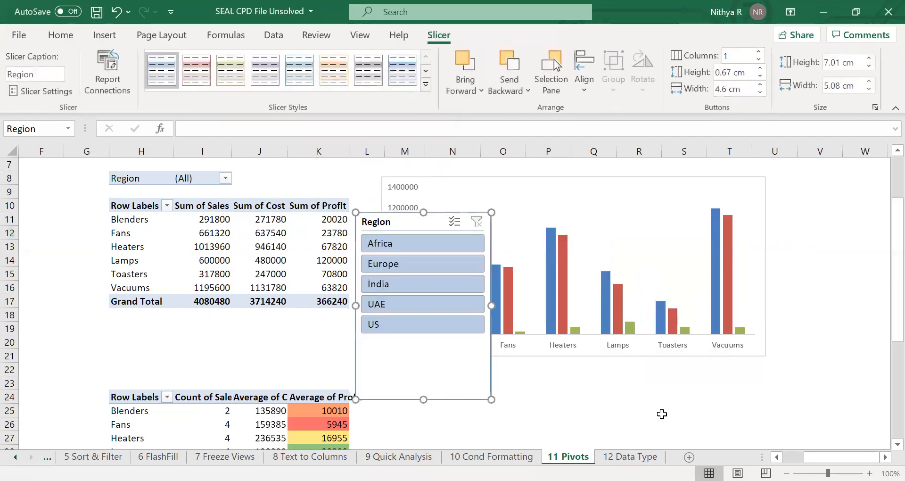
# Move the Region slicer below the PivotChart, beside the second pivot table.
pyautogui.scroll(-2, 662, 414)
pyautogui.scroll(1, 661, 413)
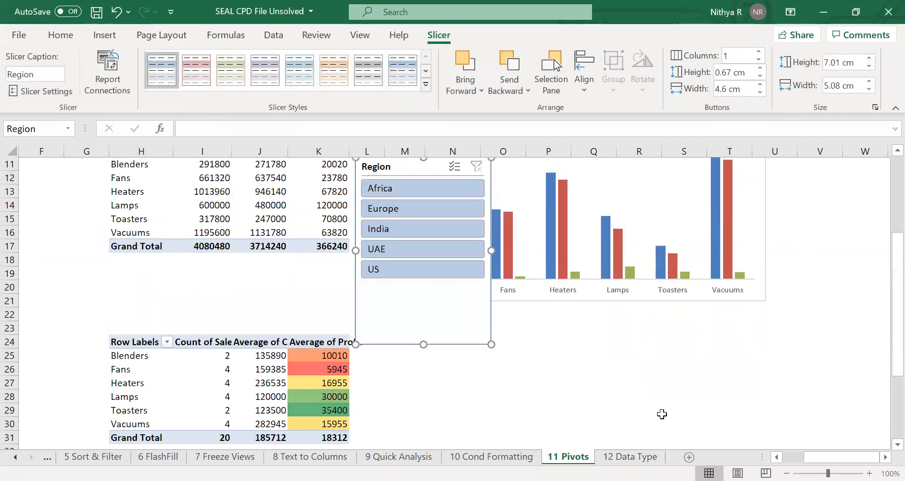
pyautogui.moveTo(428, 171); pyautogui.dragTo(490, 324)
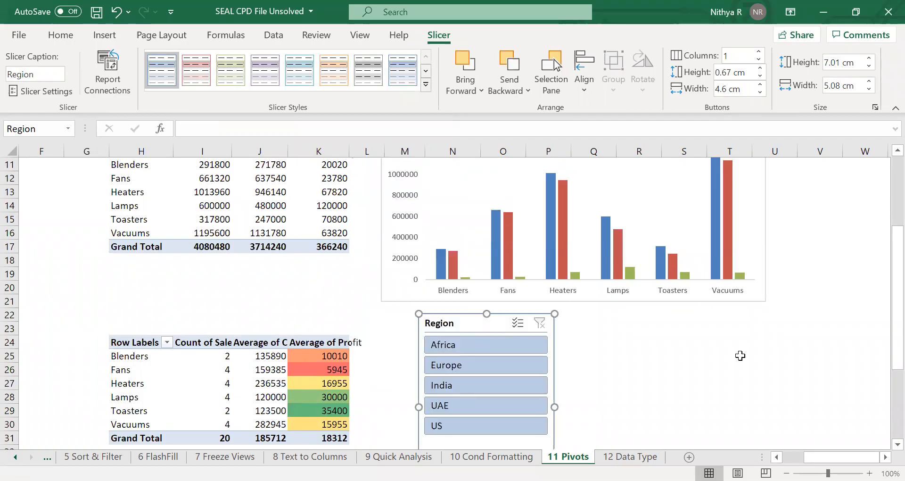
# Shorten the Region slicer so it just fits its five region buttons.
pyautogui.hotkey('ctrl', 'F1')
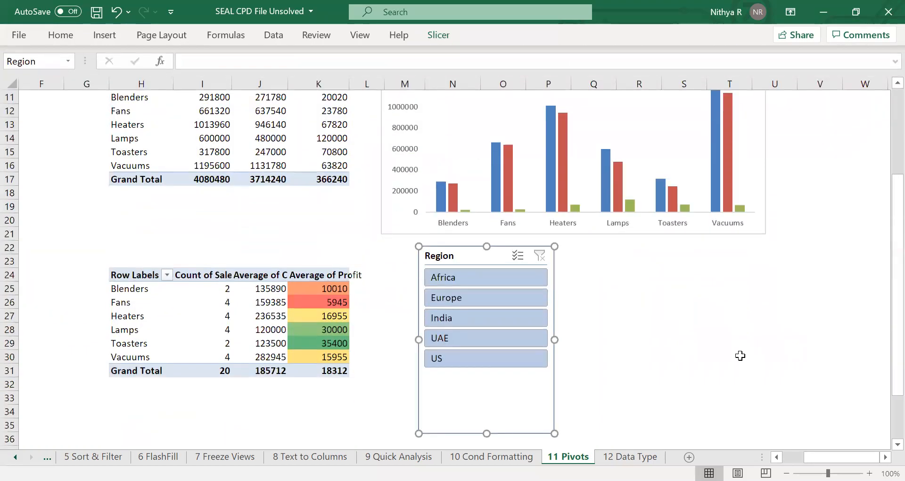
pyautogui.scroll(1, 740, 355)
pyautogui.scroll(-2, 740, 355)
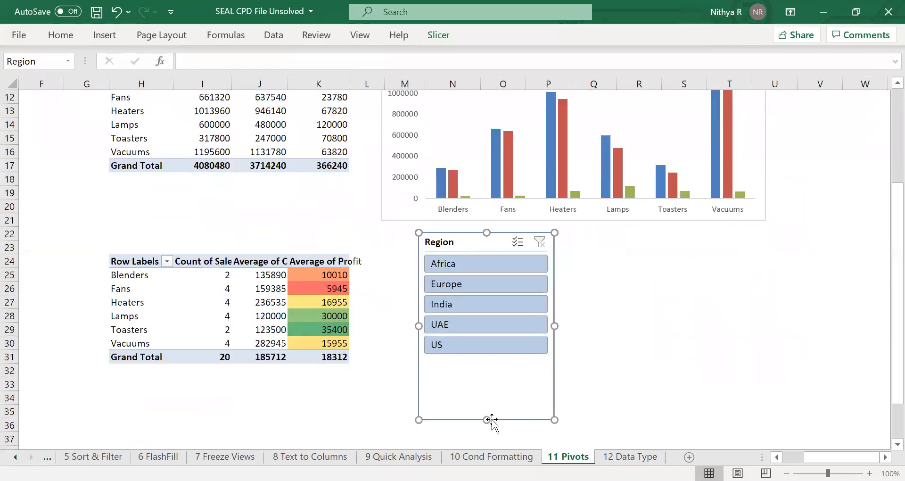
pyautogui.moveTo(488, 417); pyautogui.dragTo(500, 362)
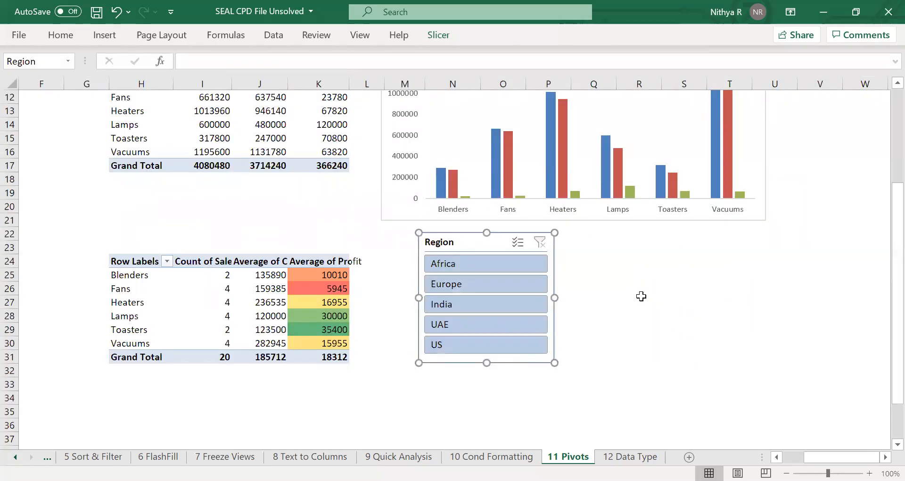
pyautogui.scroll(2, 640, 296)
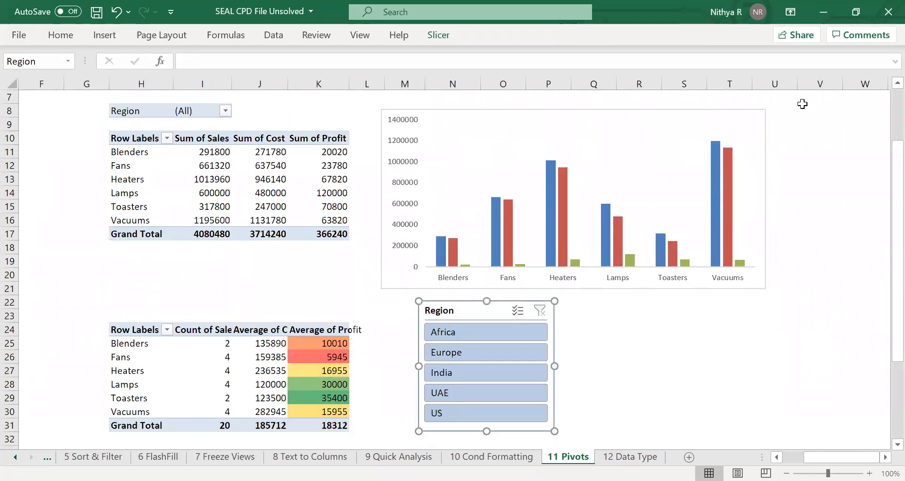
pyautogui.click(760, 126)
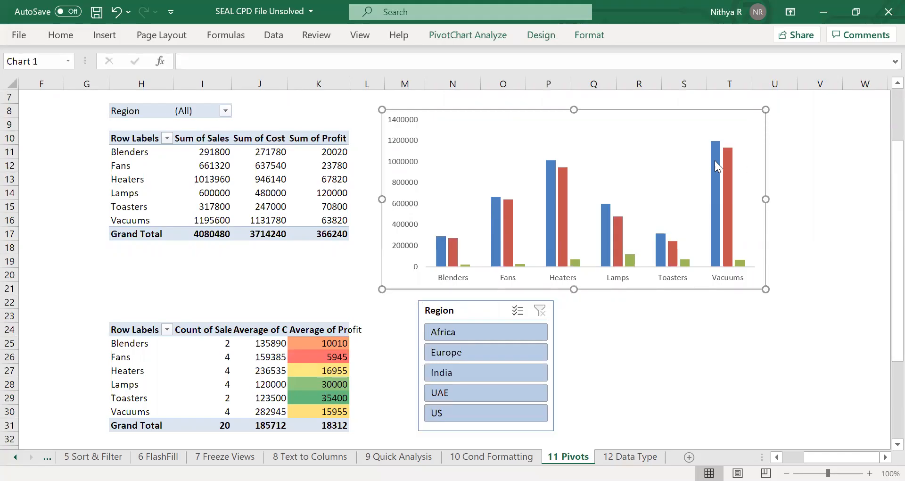
pyautogui.click(780, 163)
pyautogui.click(751, 136)
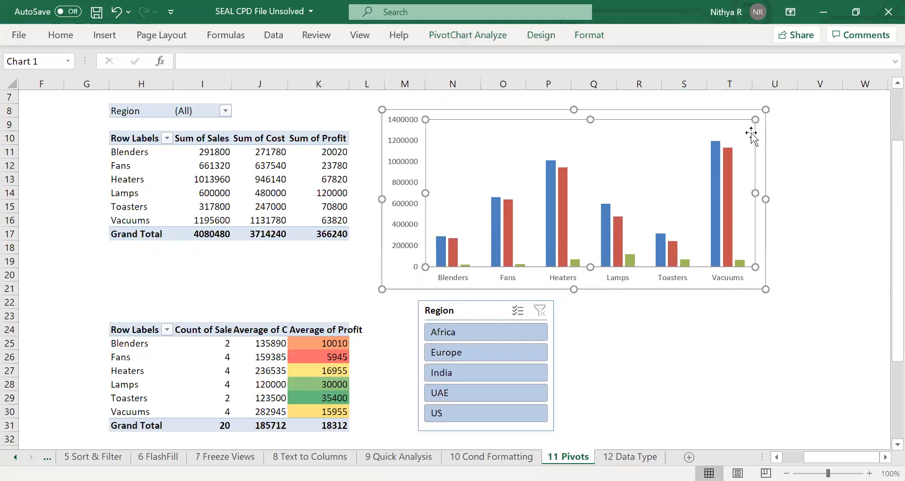
pyautogui.click(763, 136)
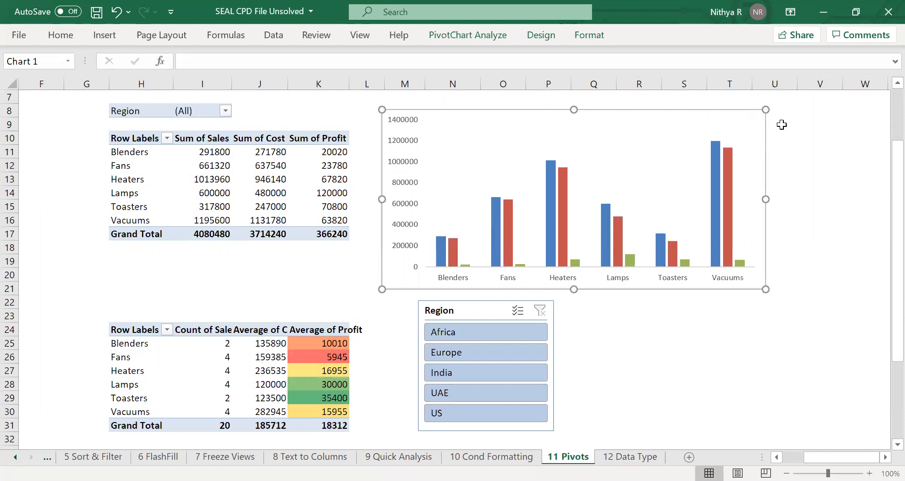
# Filter the pivot and PivotChart by Africa, Europe, India and UAE in turn using the Region slicer.
pyautogui.click(494, 331)
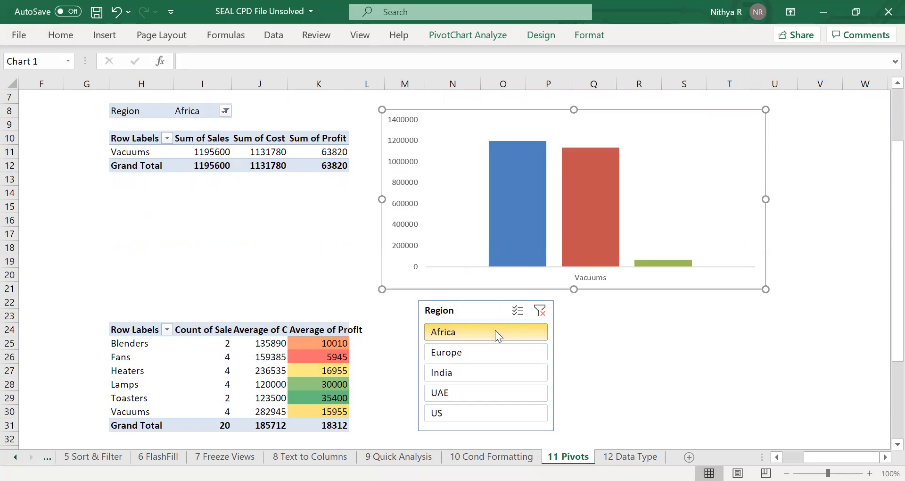
pyautogui.moveTo(505, 233)
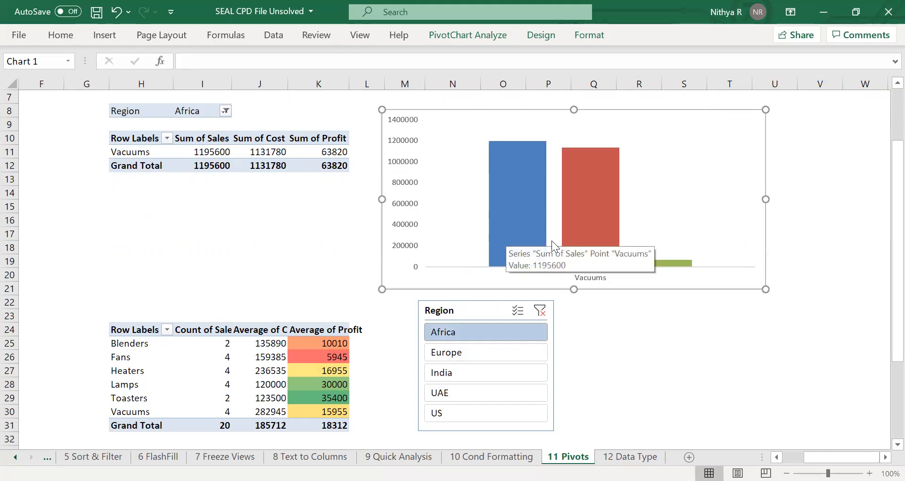
pyautogui.moveTo(583, 241)
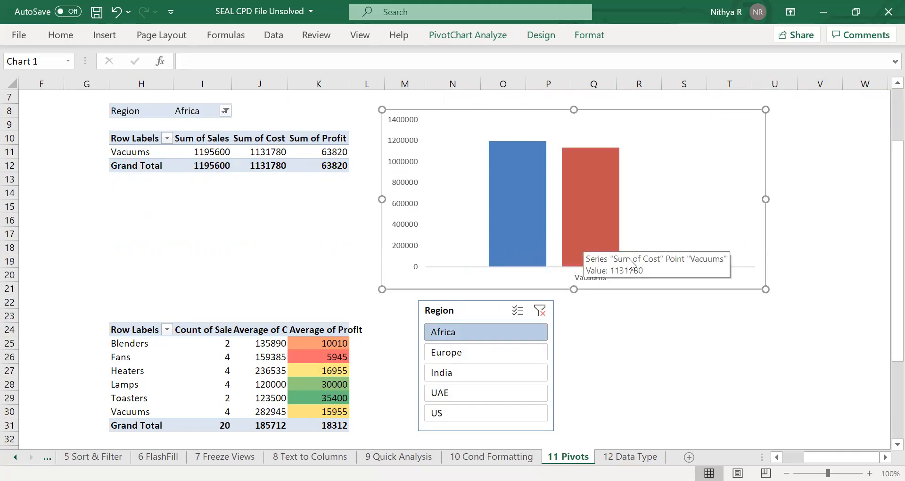
pyautogui.click(511, 349)
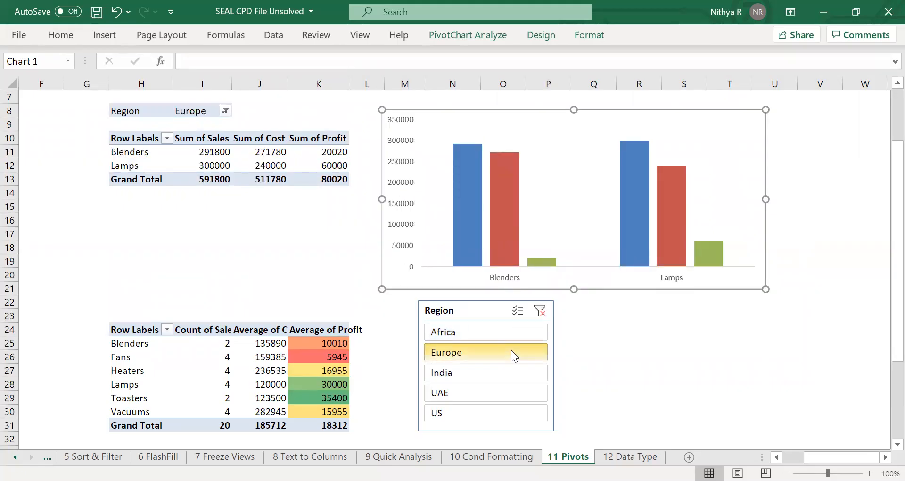
pyautogui.click(512, 370)
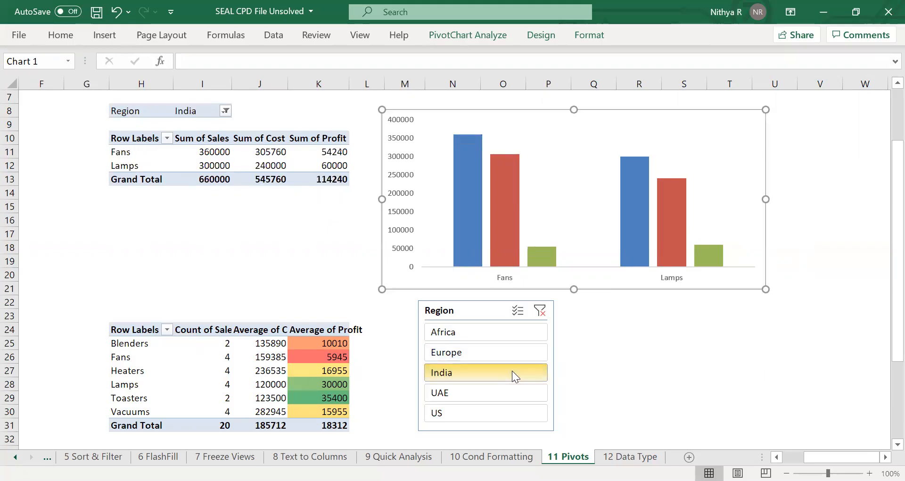
pyautogui.click(513, 389)
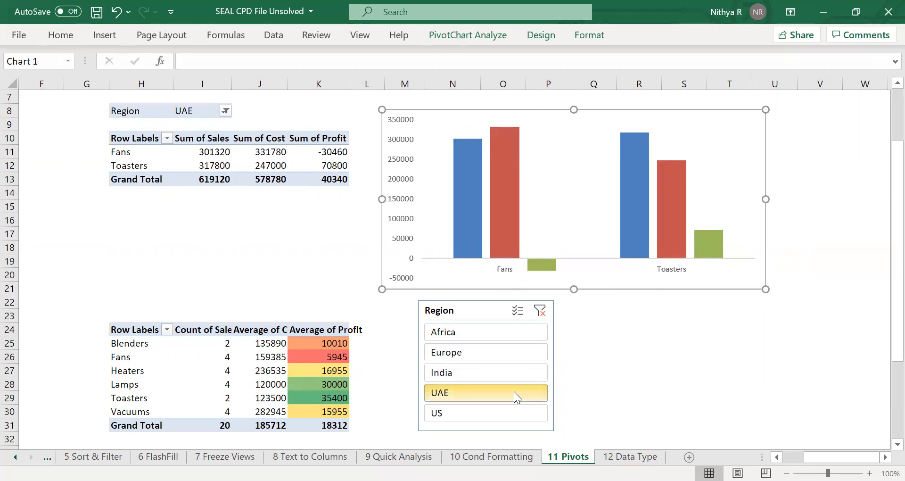
pyautogui.moveTo(542, 264)
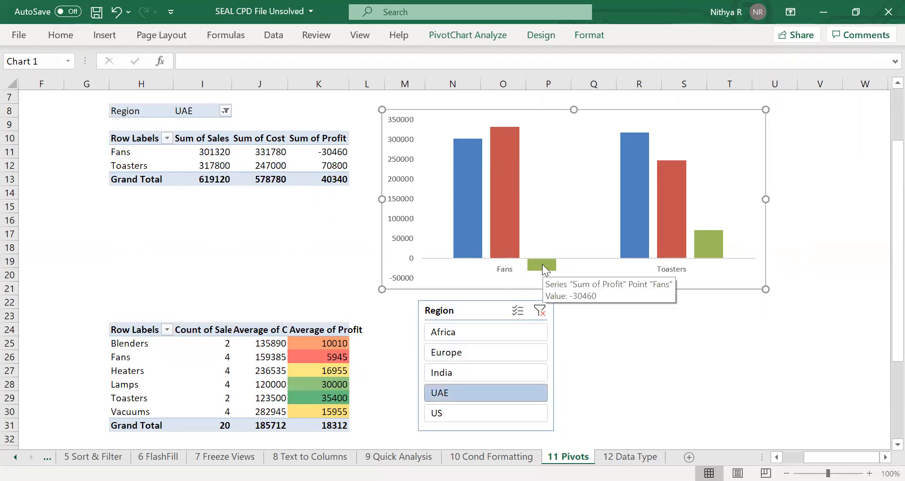
# Filter by US with the Region slicer, then clear the slicer's filter.
pyautogui.click(504, 409)
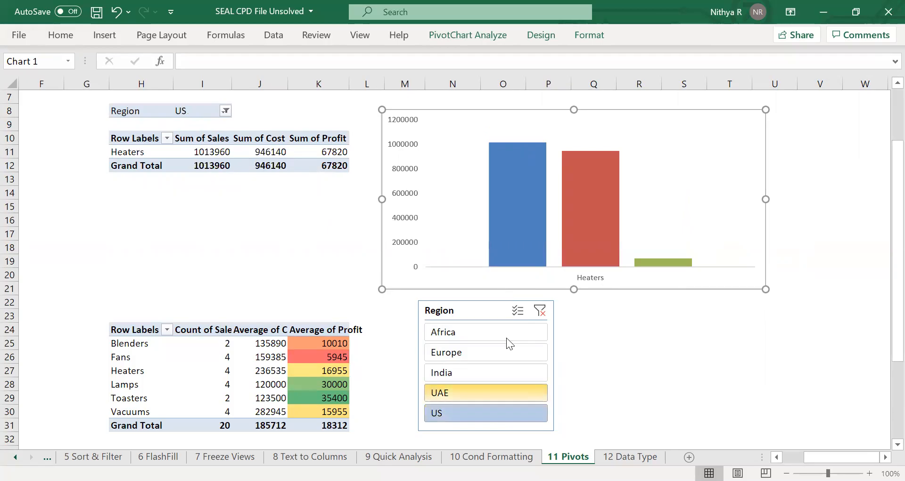
pyautogui.click(539, 311)
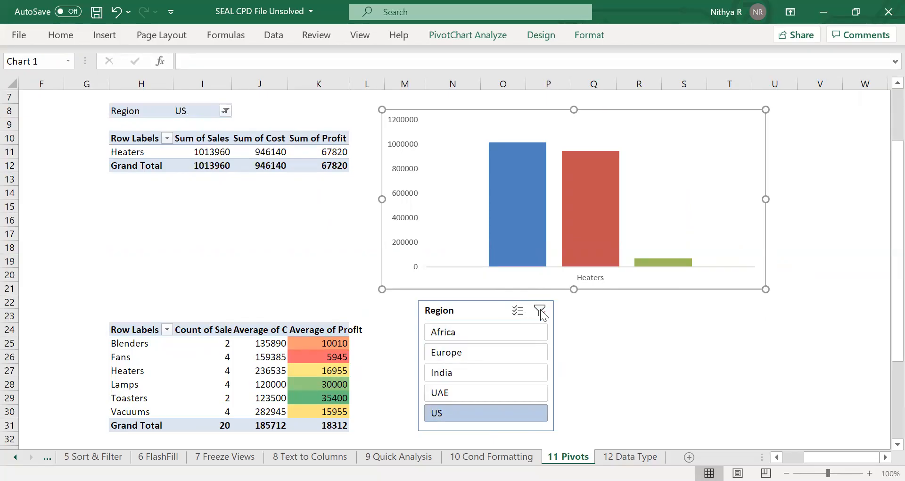